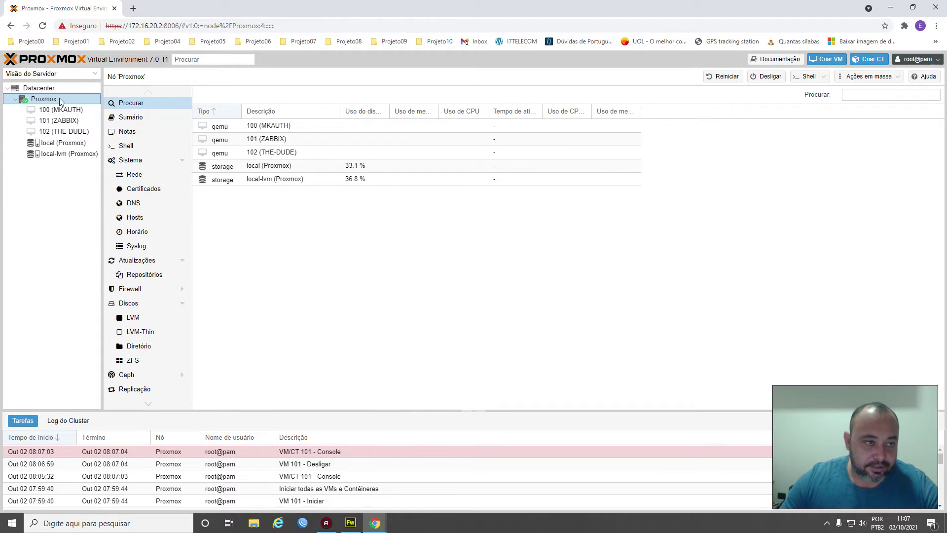
Collapse the task log and examine the local-lvm storage's sections and the summary of VM 100 (MKAUTH)
click(62, 142)
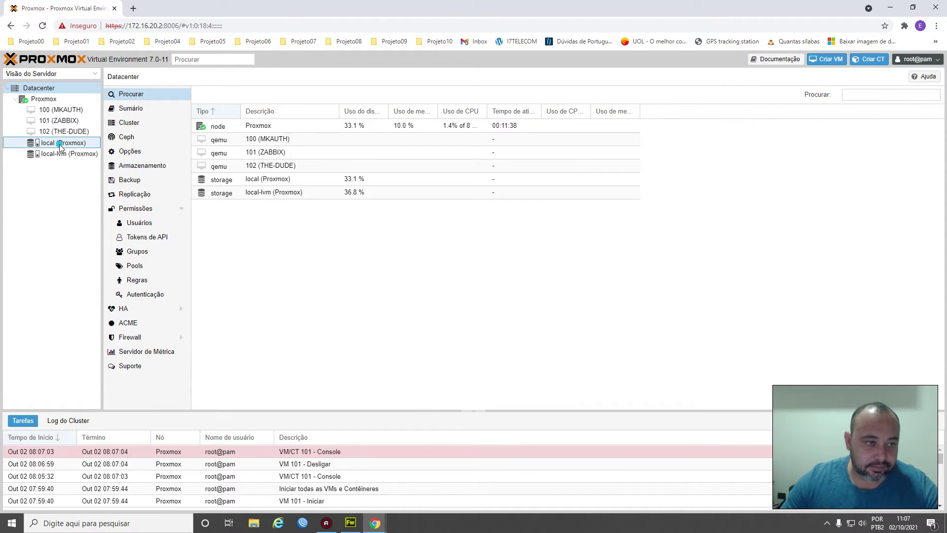
click(59, 154)
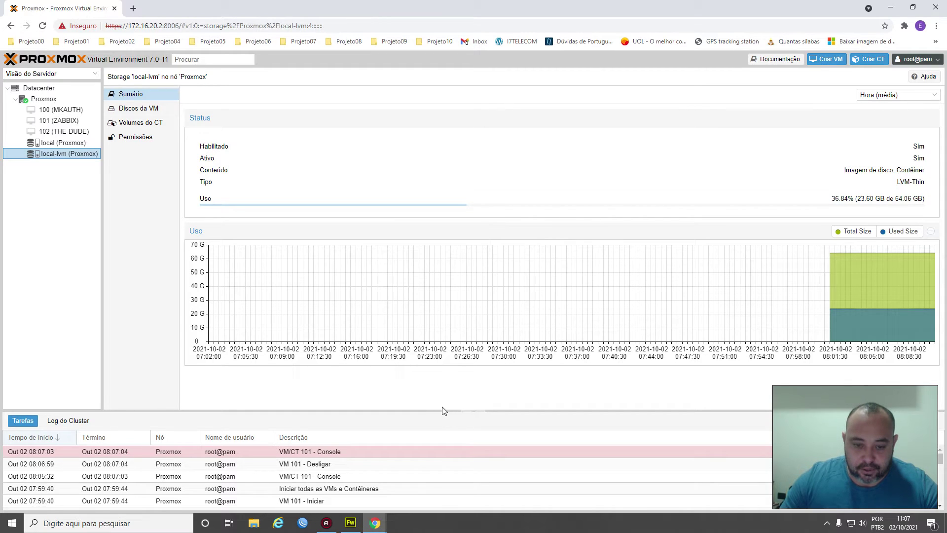
drag(443, 411, 446, 499)
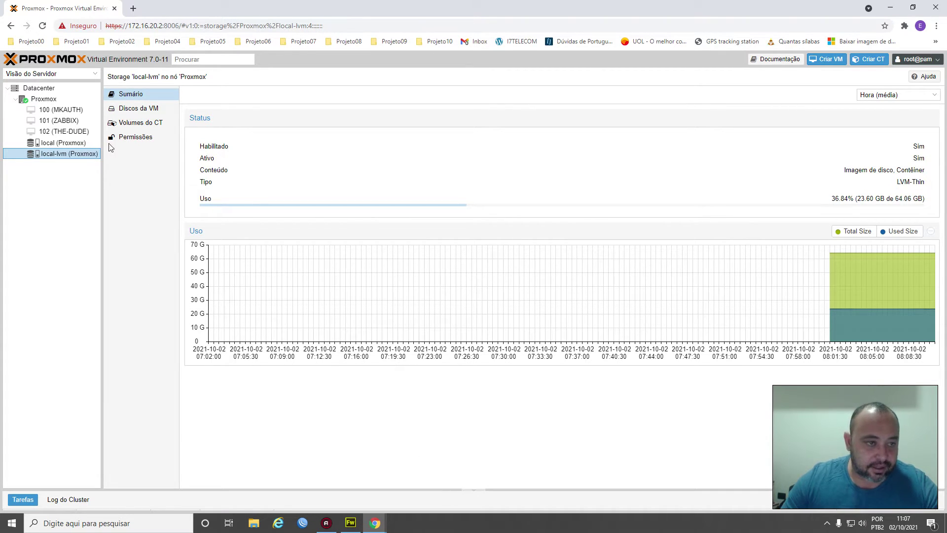
click(132, 113)
click(135, 123)
click(135, 137)
click(48, 110)
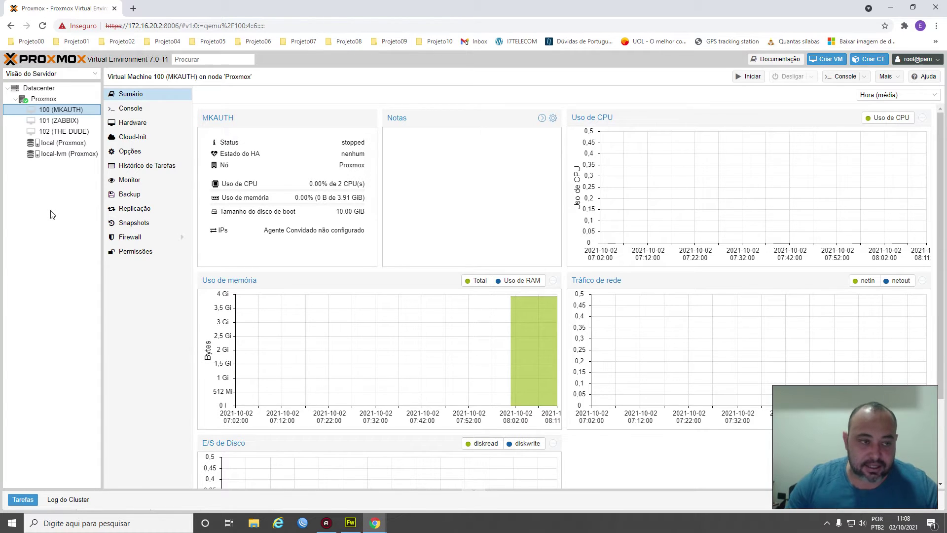
click(58, 189)
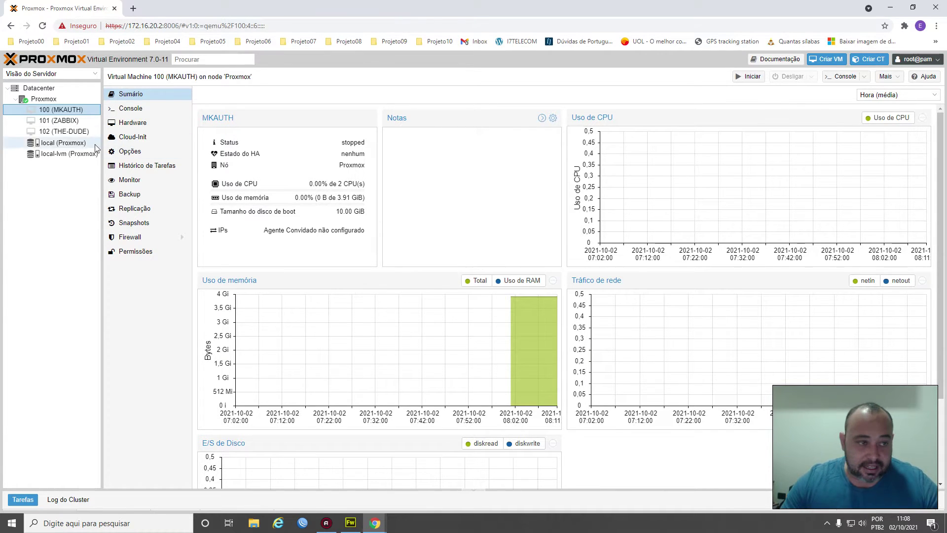
click(35, 100)
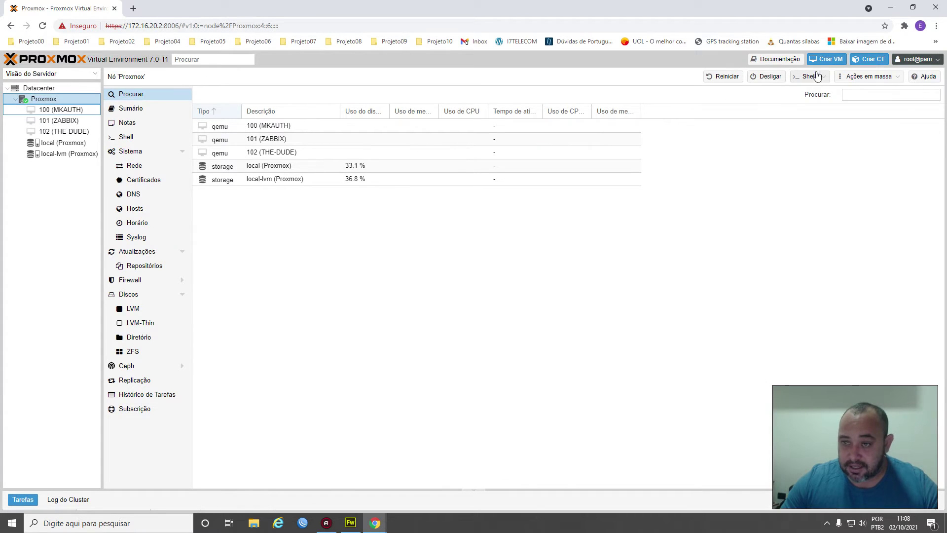
click(827, 61)
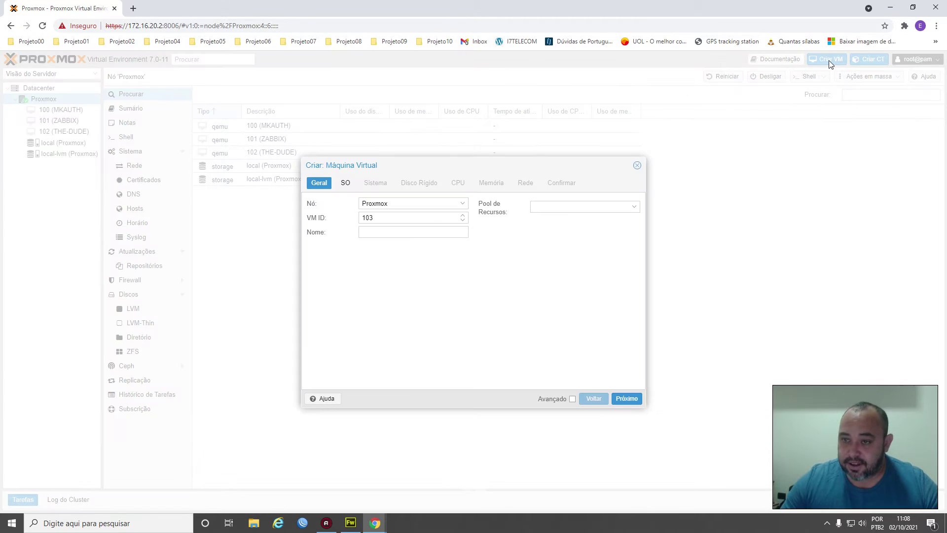
click(396, 230)
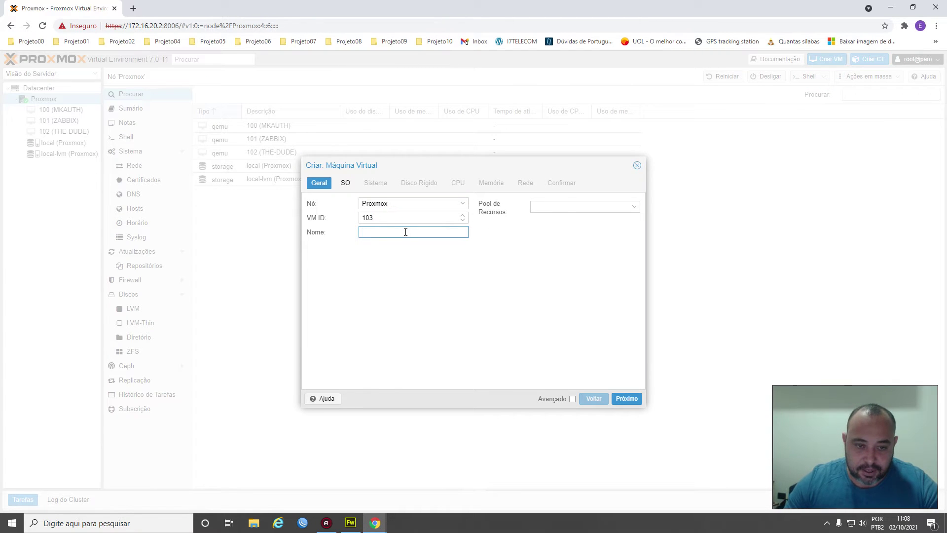
text(UBUNTU)
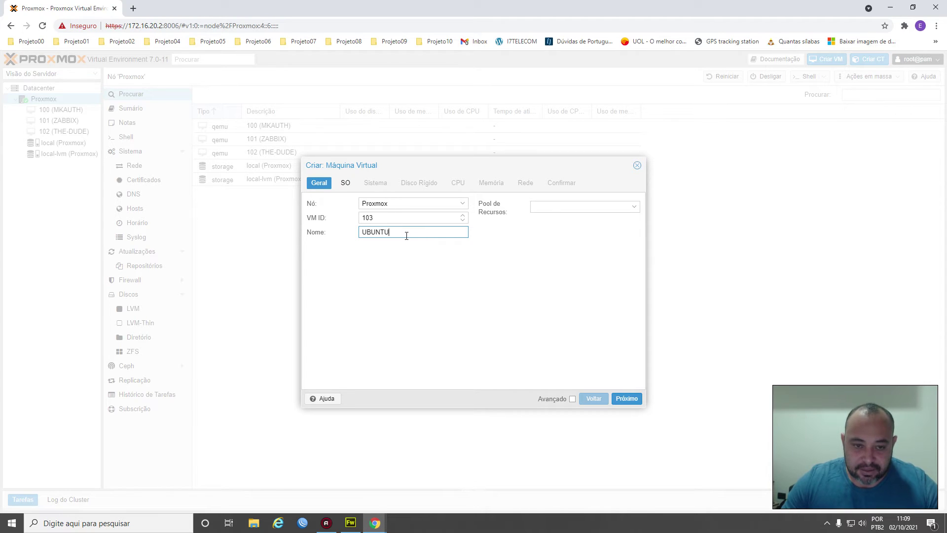
click(625, 398)
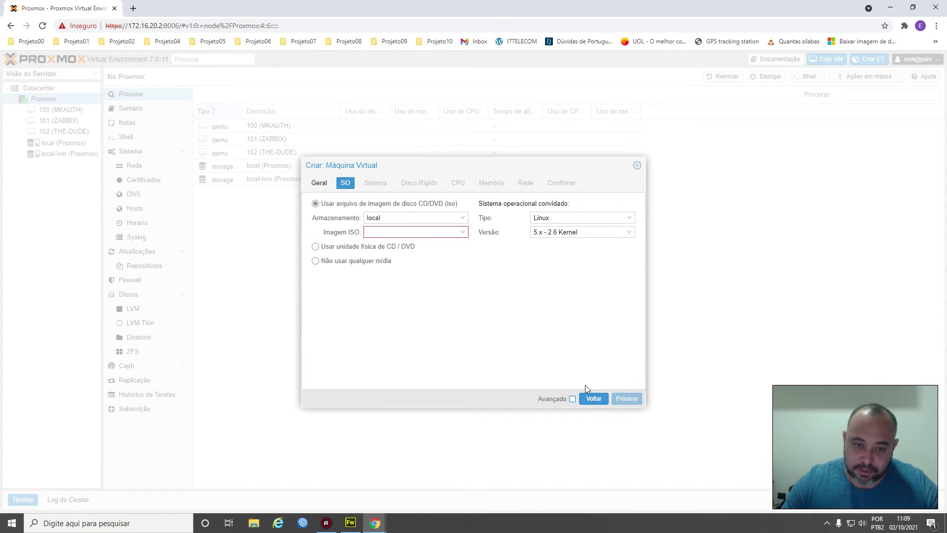
click(461, 236)
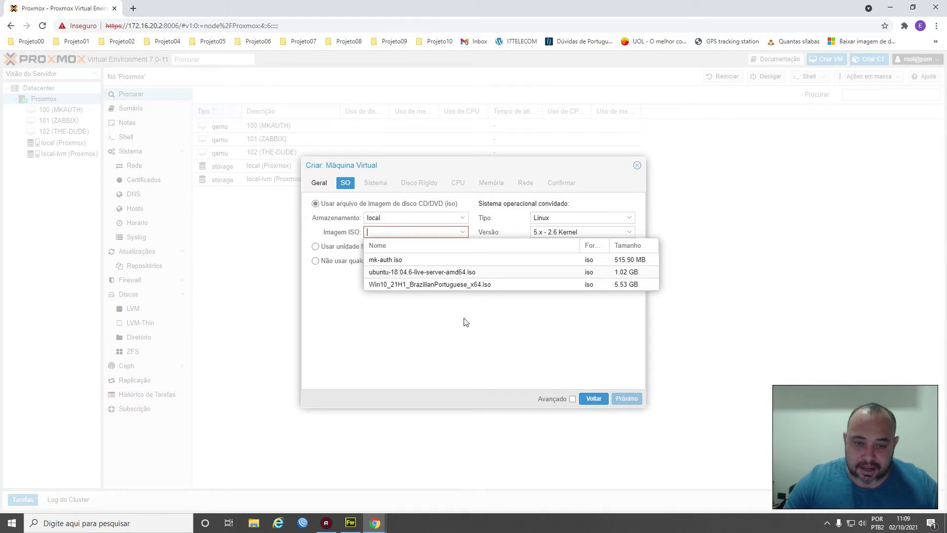
click(498, 333)
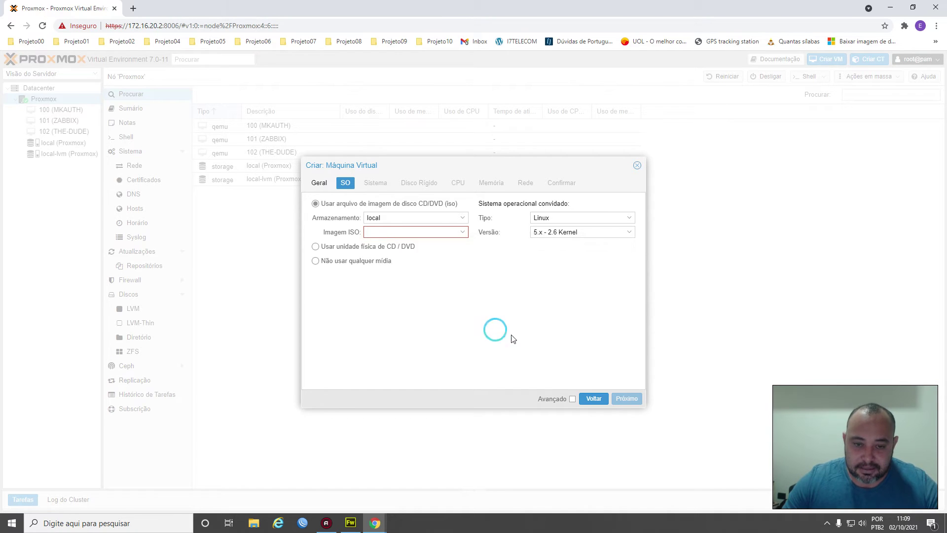
click(592, 399)
click(636, 165)
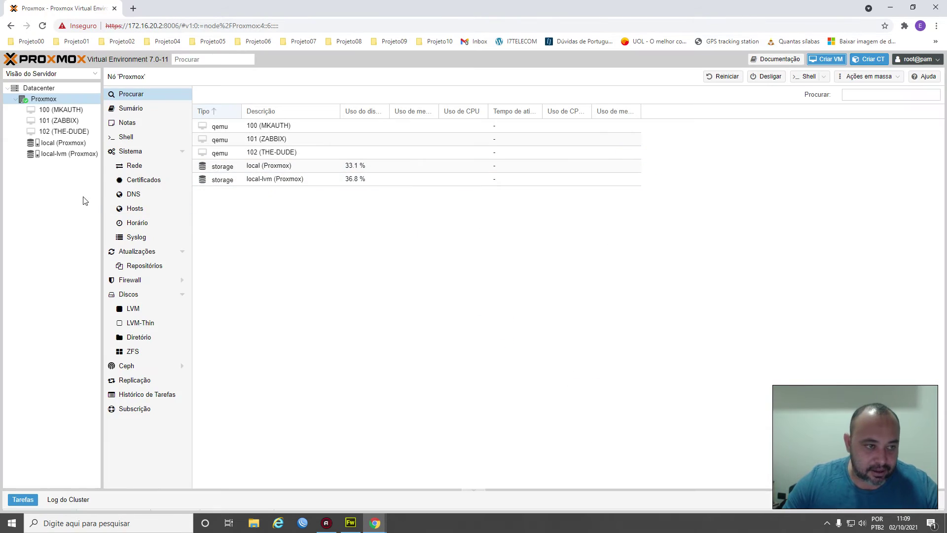
click(297, 205)
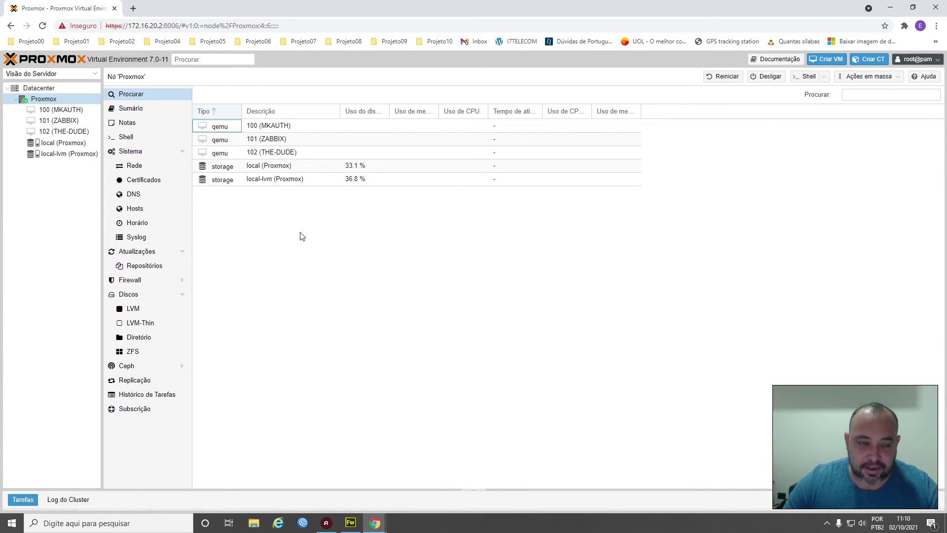
Display the ISO images held in the local storage of the Proxmox node
click(50, 143)
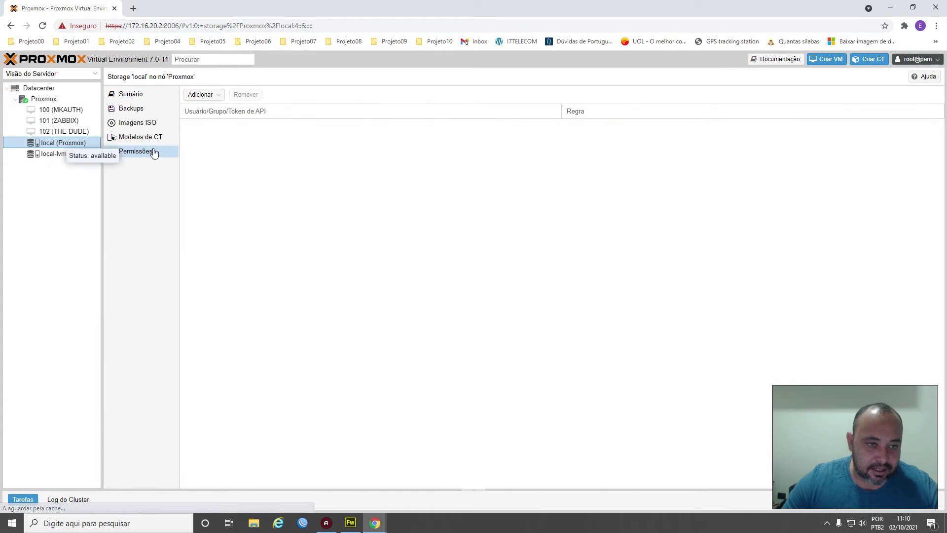
click(130, 122)
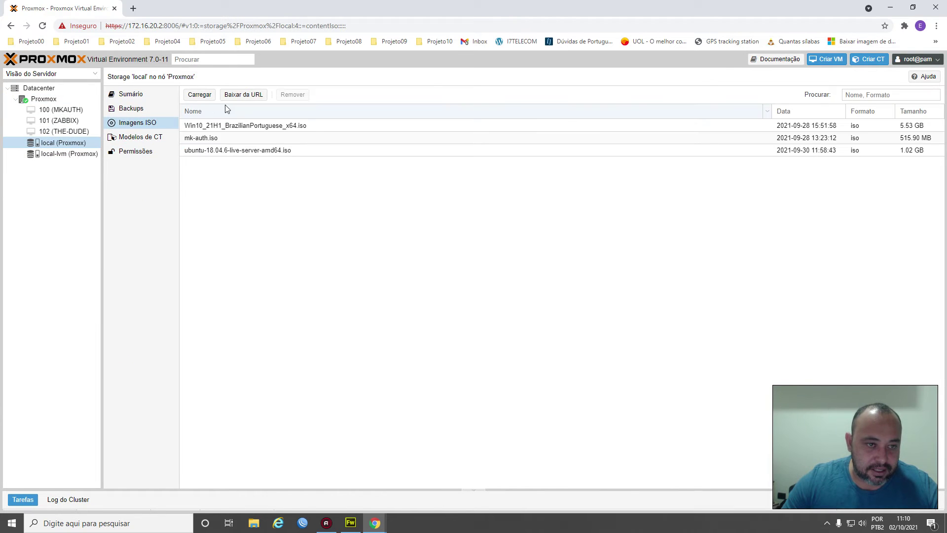
click(200, 95)
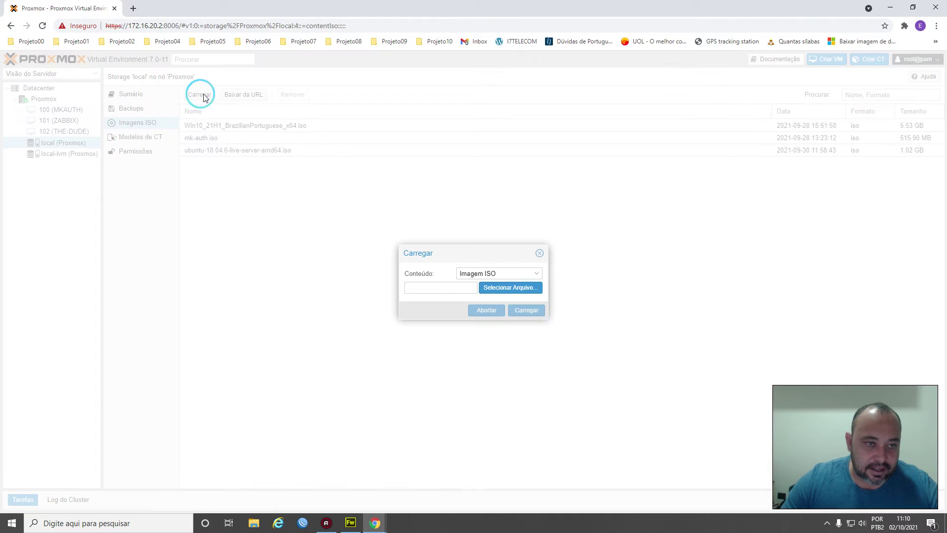
click(509, 290)
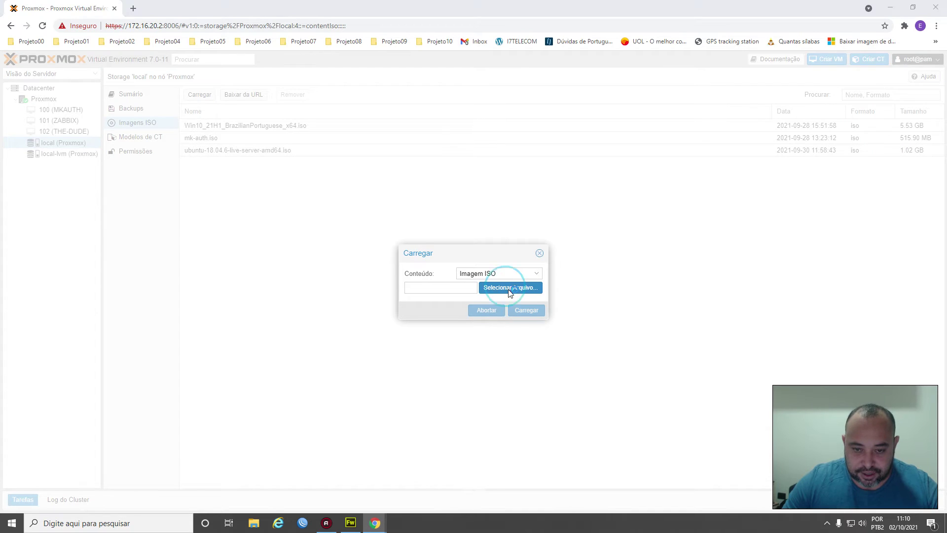
click(49, 155)
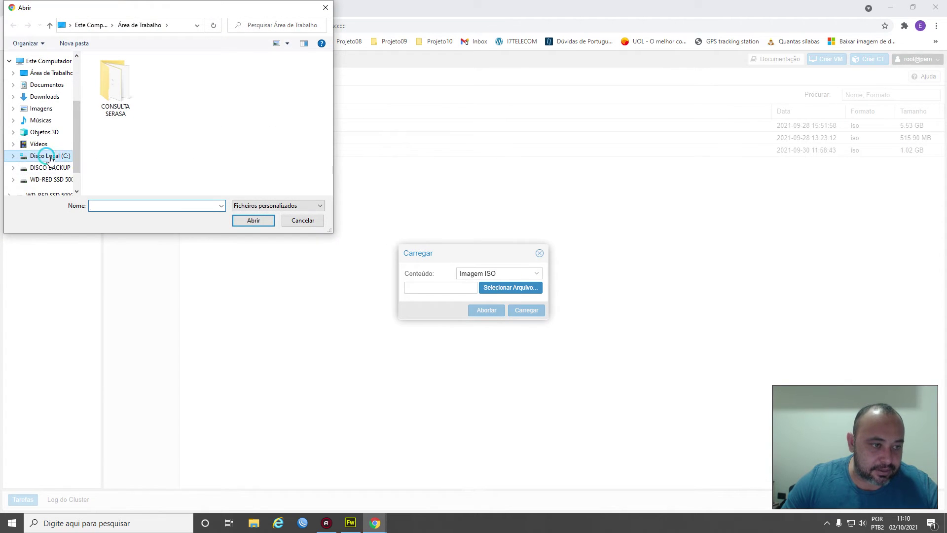
click(49, 167)
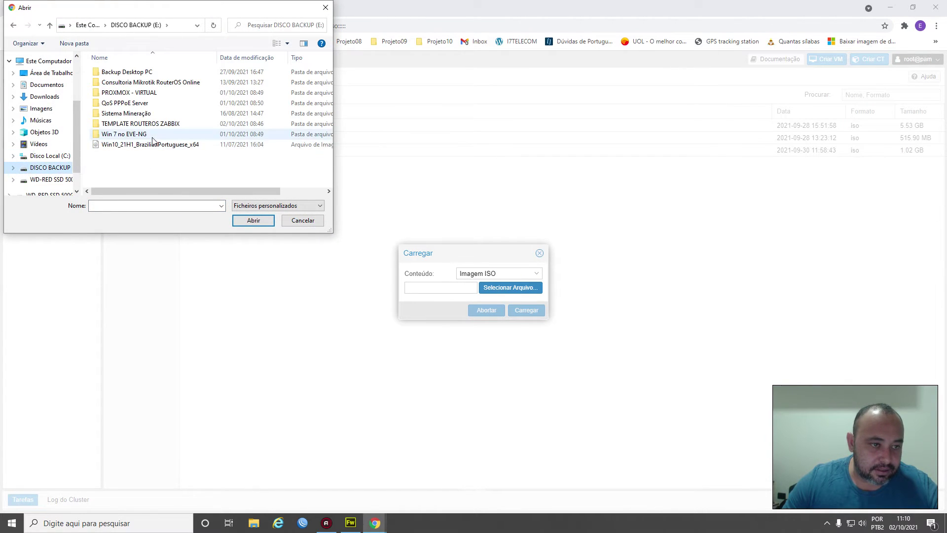
double_click(127, 92)
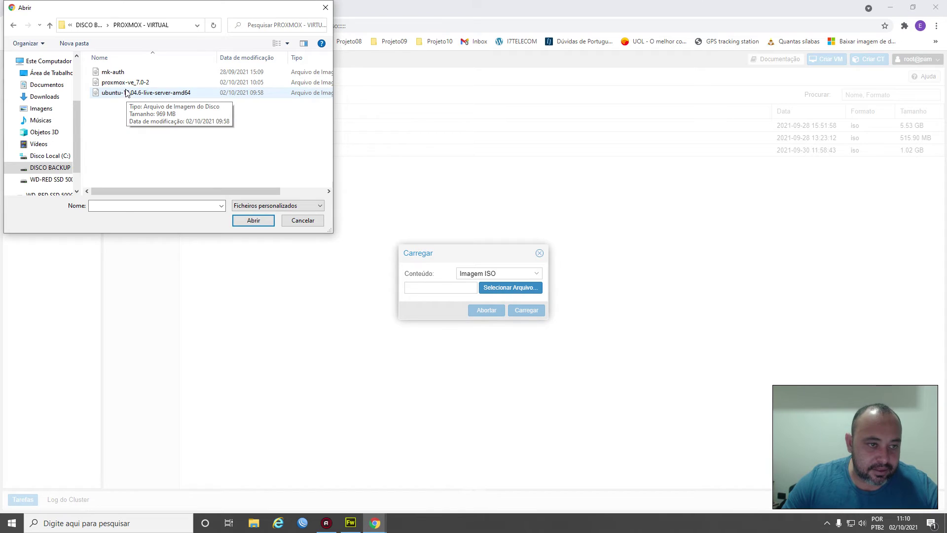
click(127, 94)
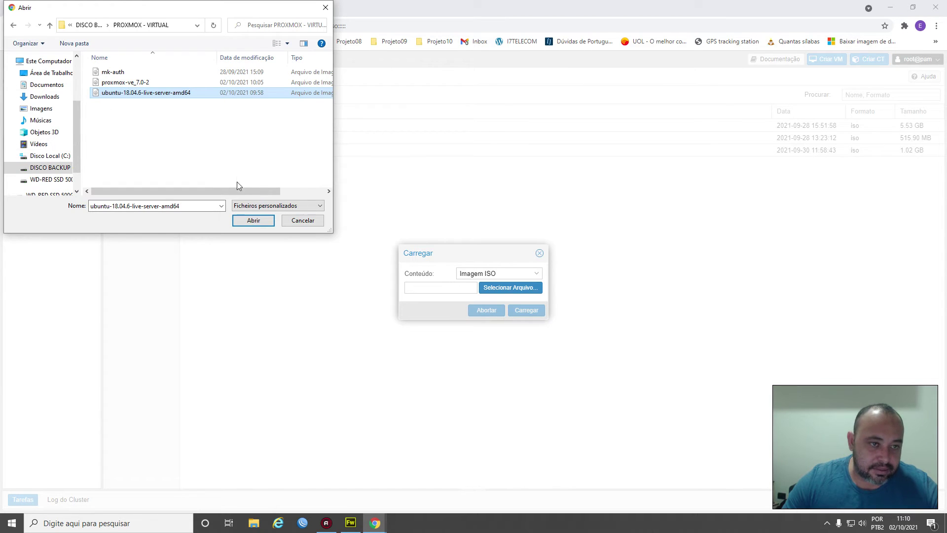
scroll(89, 163, right, 2)
scroll(83, 166, left, 2)
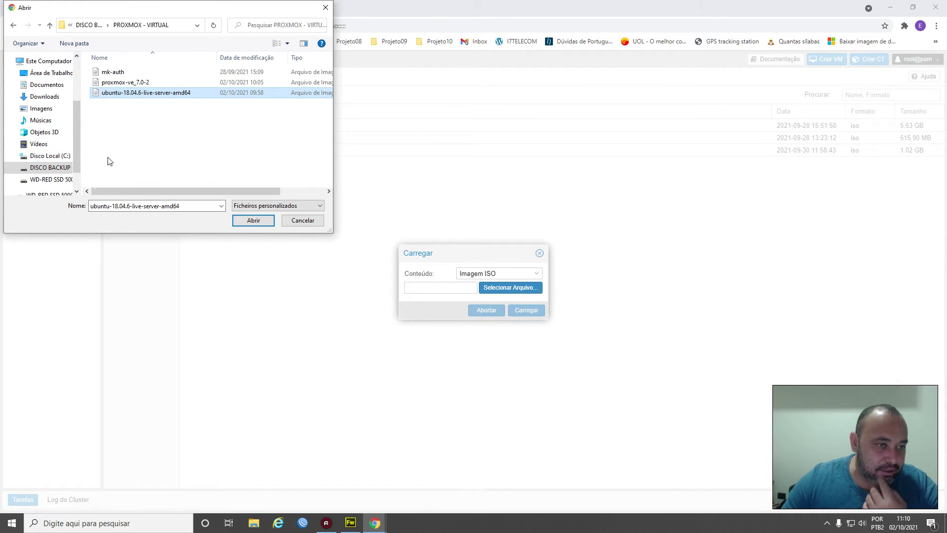
click(59, 168)
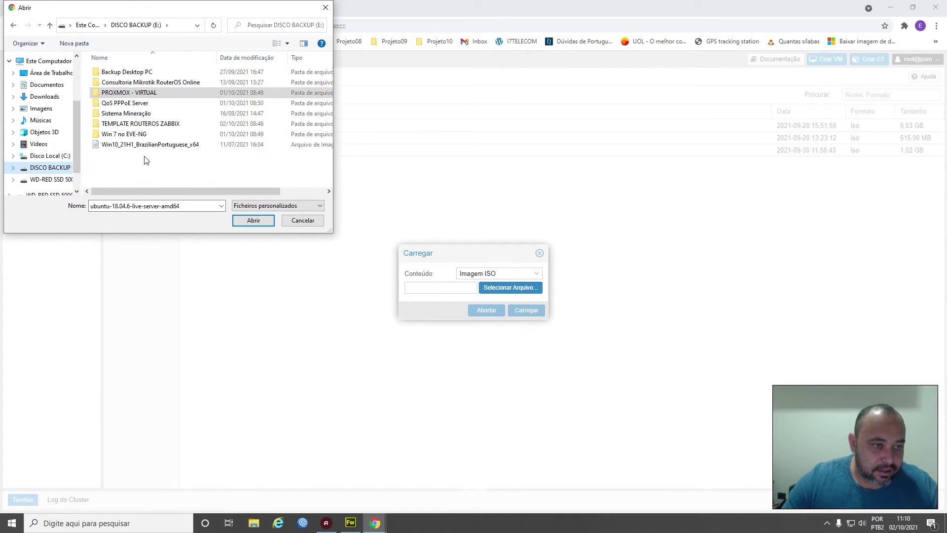
double_click(130, 134)
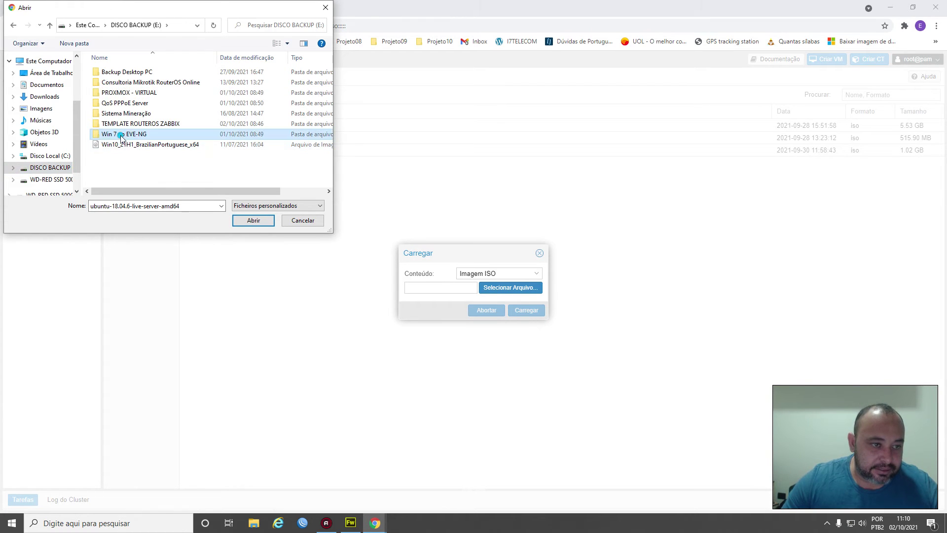
click(50, 25)
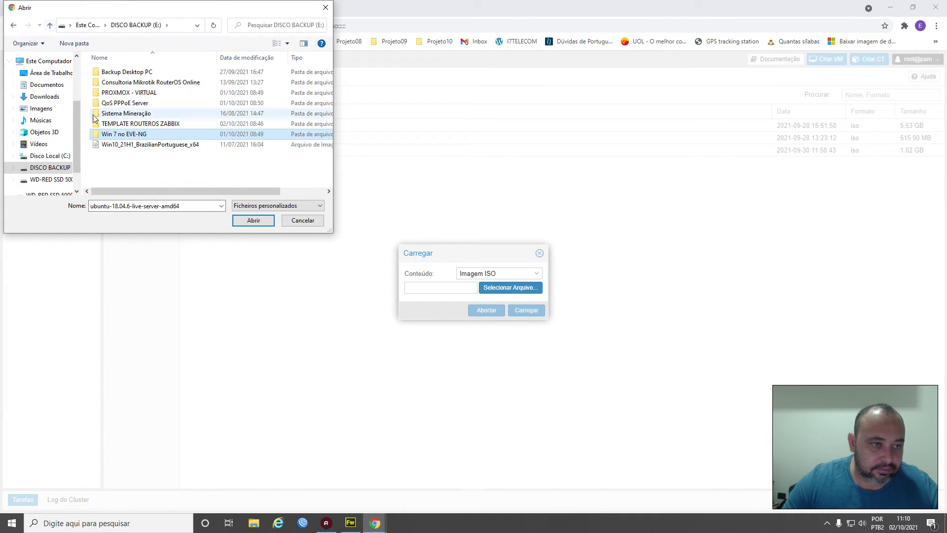
double_click(123, 113)
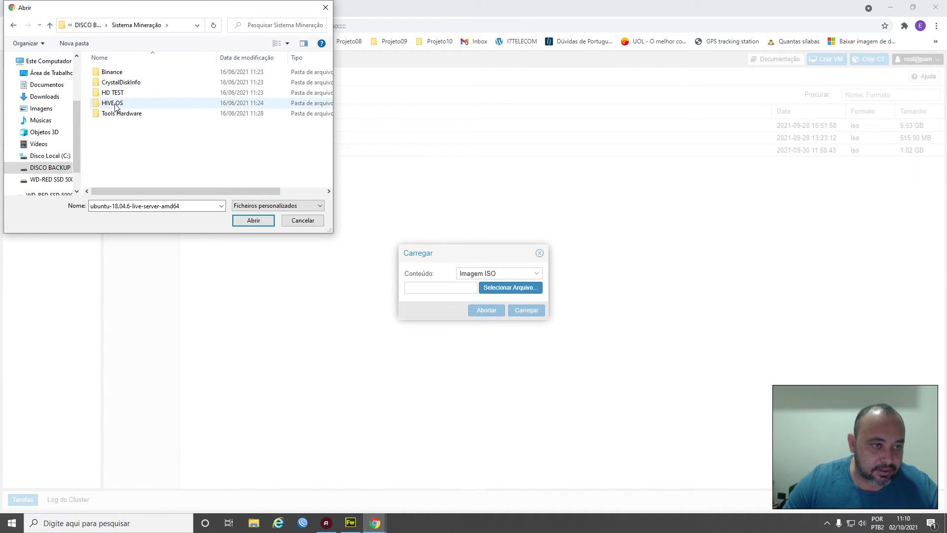
click(50, 26)
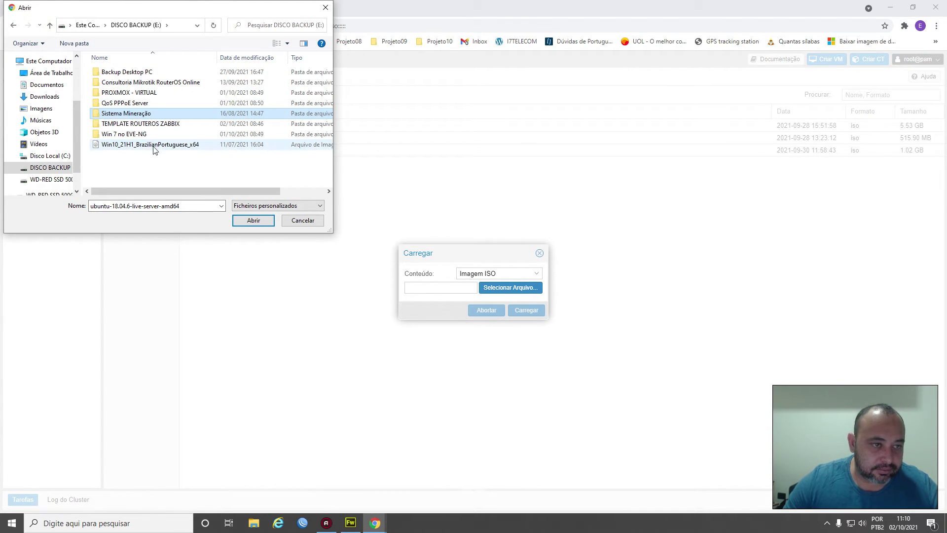
double_click(120, 93)
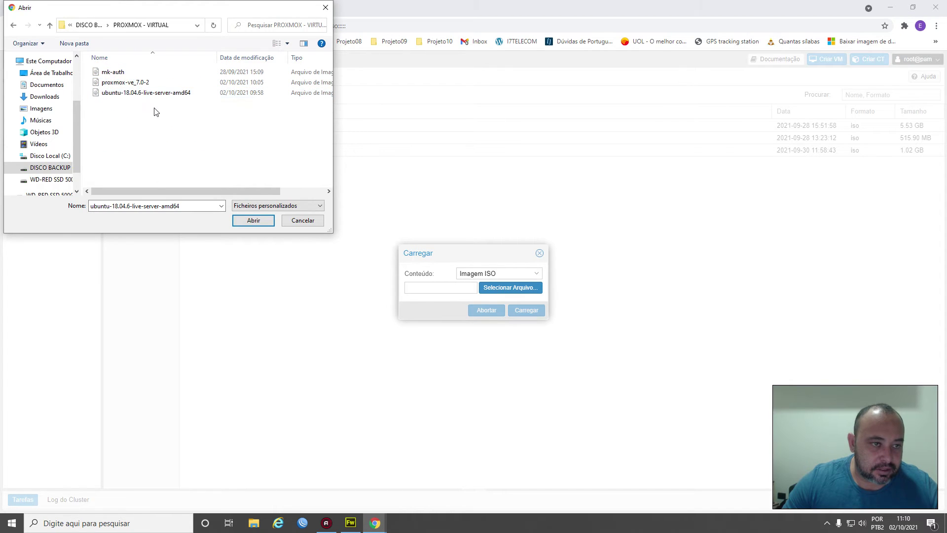
double_click(121, 95)
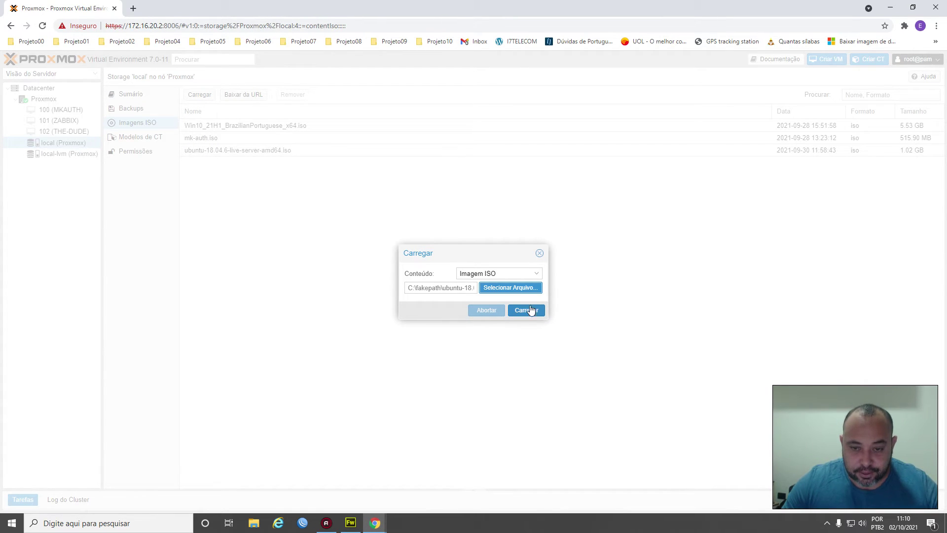
click(538, 253)
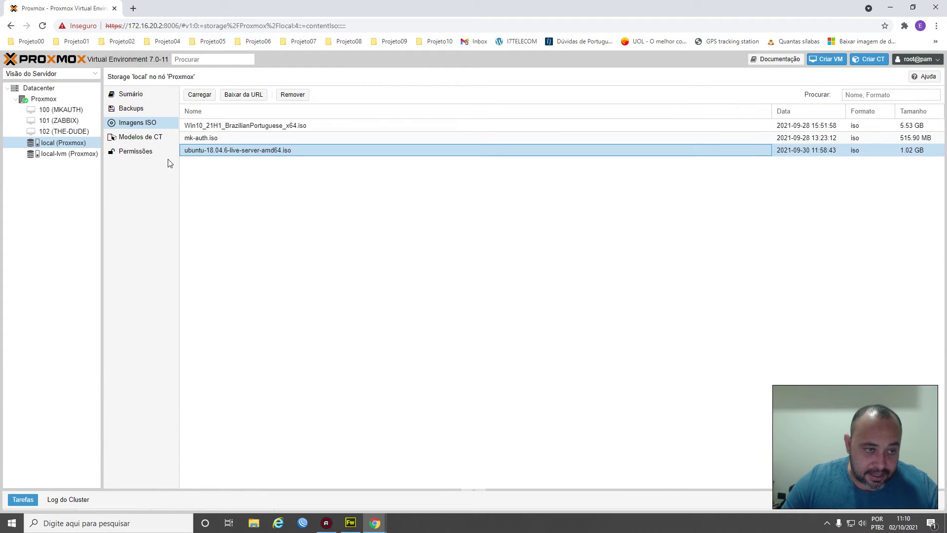
Locate ubuntu-18.04.6-live-server-amd64.iso among the local storage's ISO images and review the node's resource list
click(60, 154)
click(63, 143)
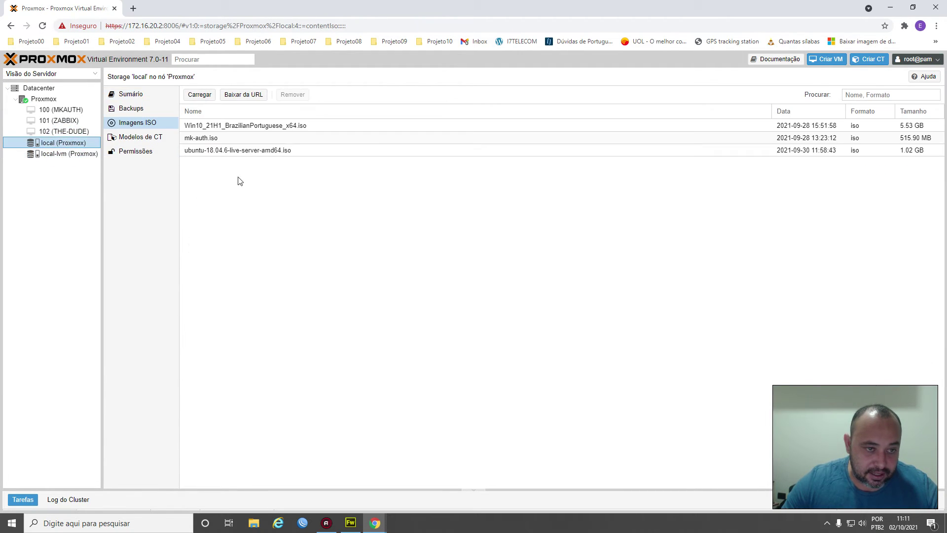
click(205, 153)
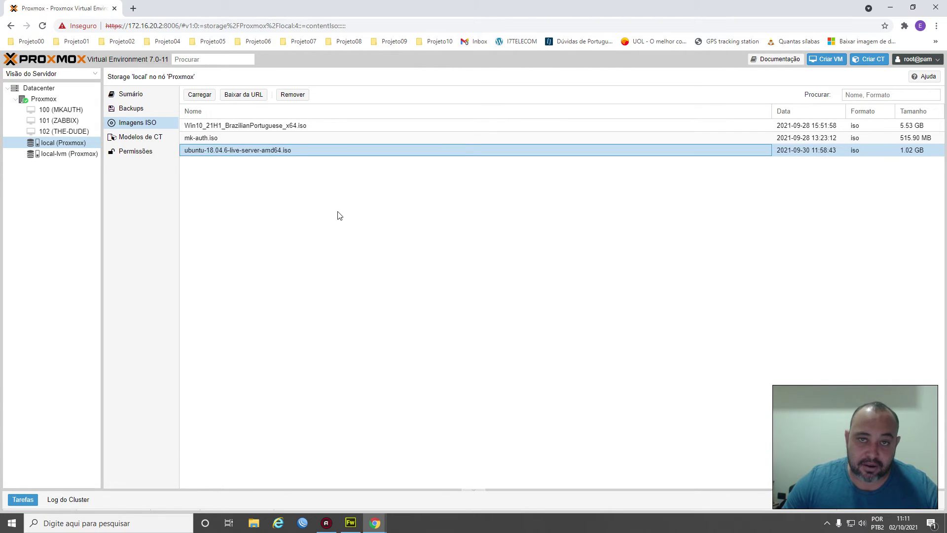
click(43, 100)
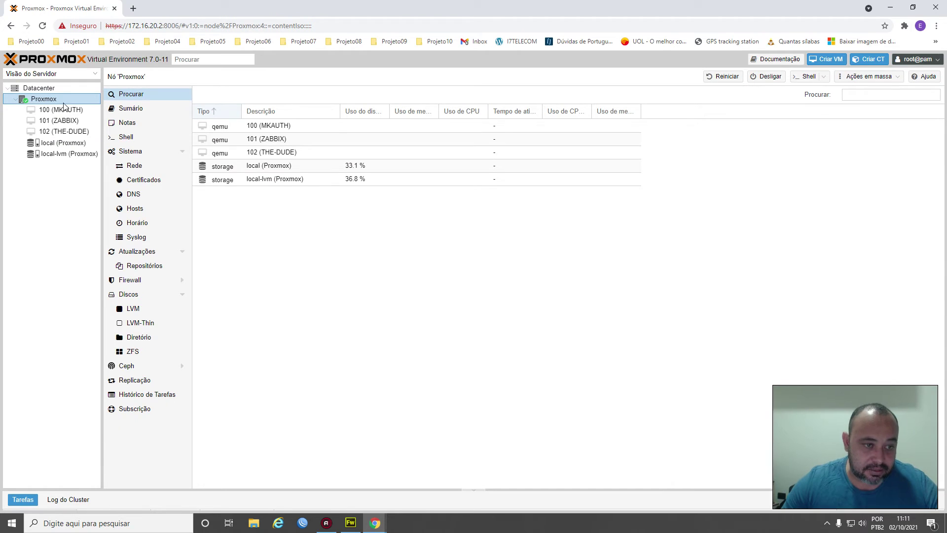
click(59, 144)
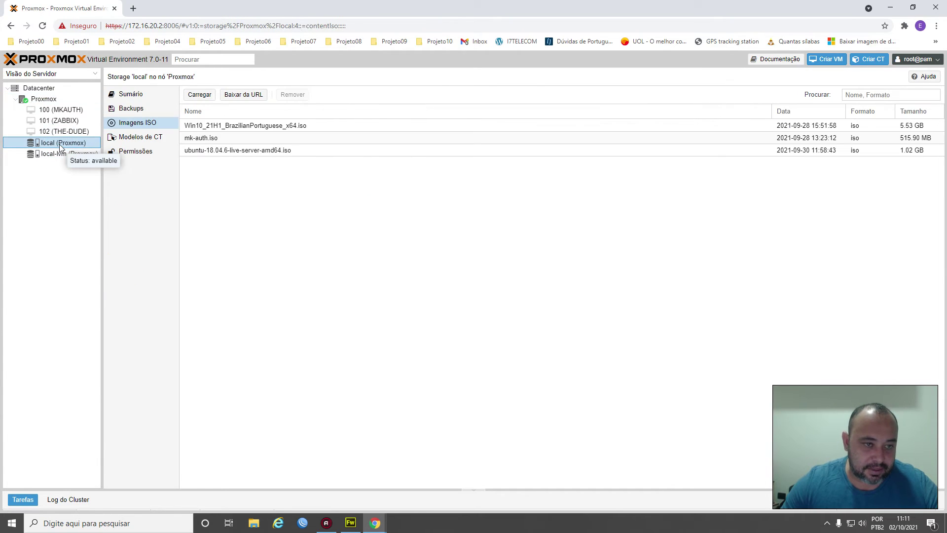
Start creating a virtual machine on the Proxmox node with VM ID 103 and name it UBUNTU
click(63, 101)
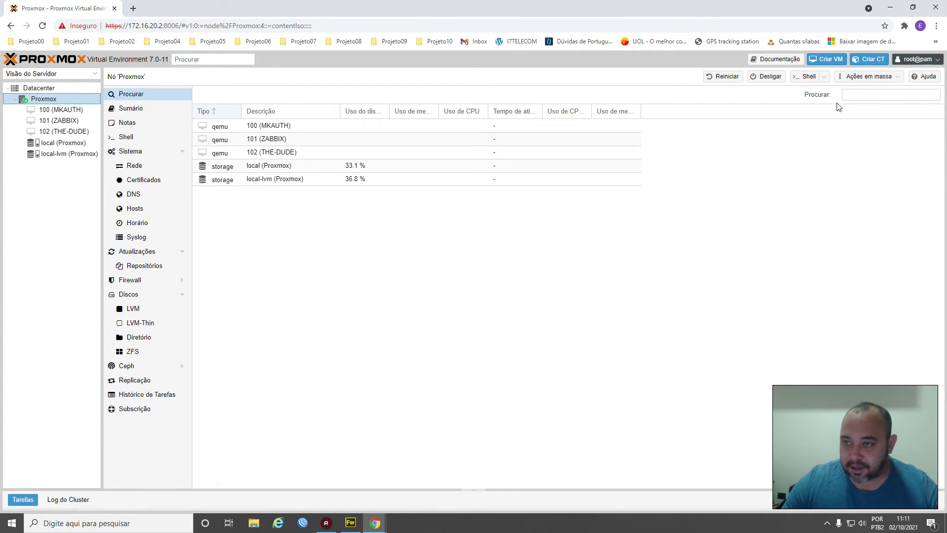
click(827, 59)
click(421, 231)
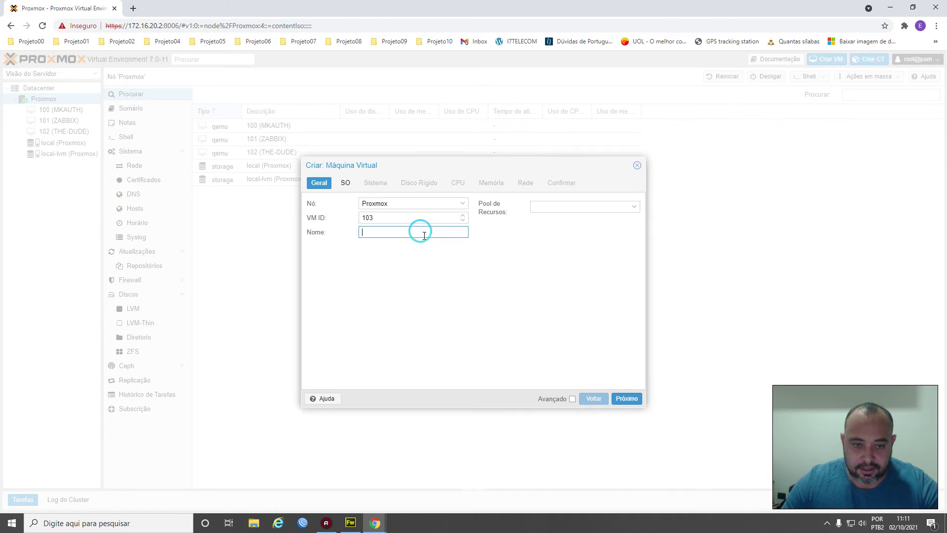
text(UBU)
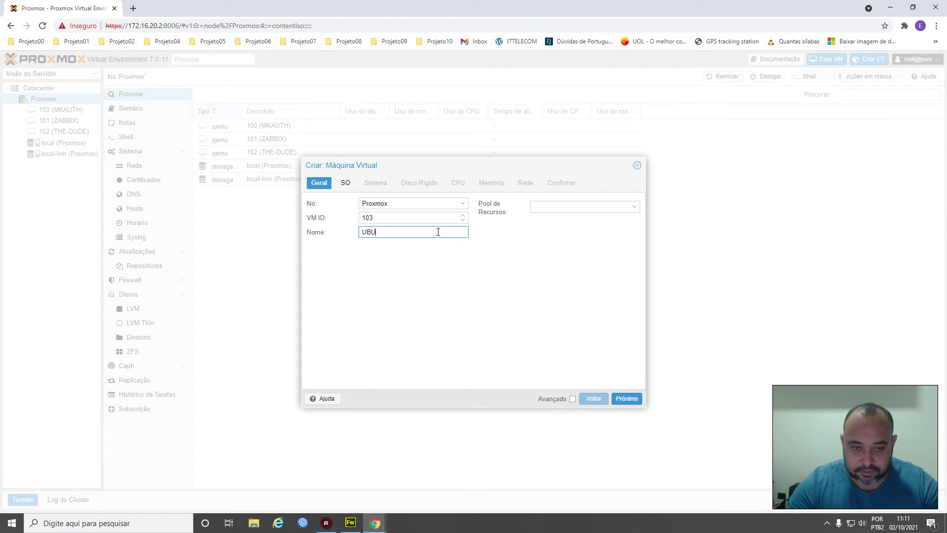
text(NTU)
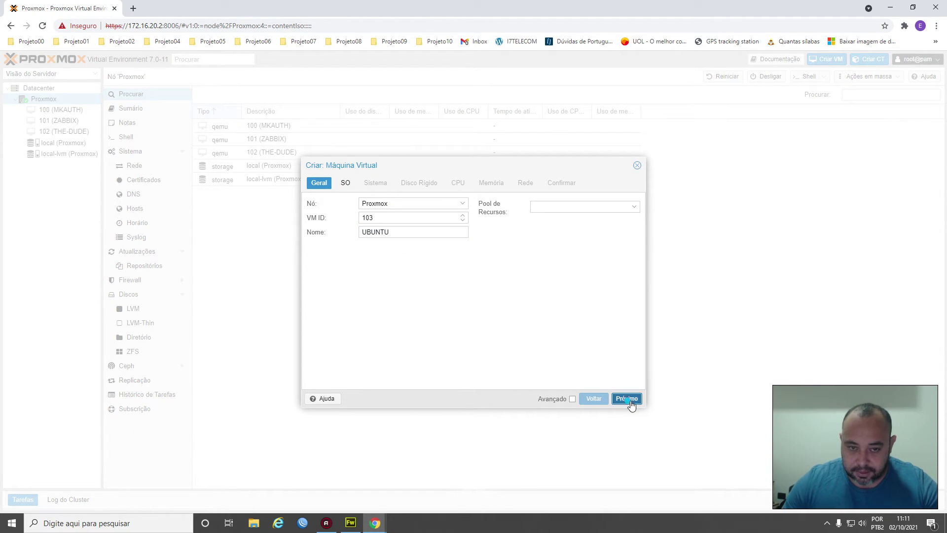
click(626, 398)
Choose ubuntu-18.04.6-live-server-amd64.iso from local storage as the installation image and keep the default system settings
click(381, 232)
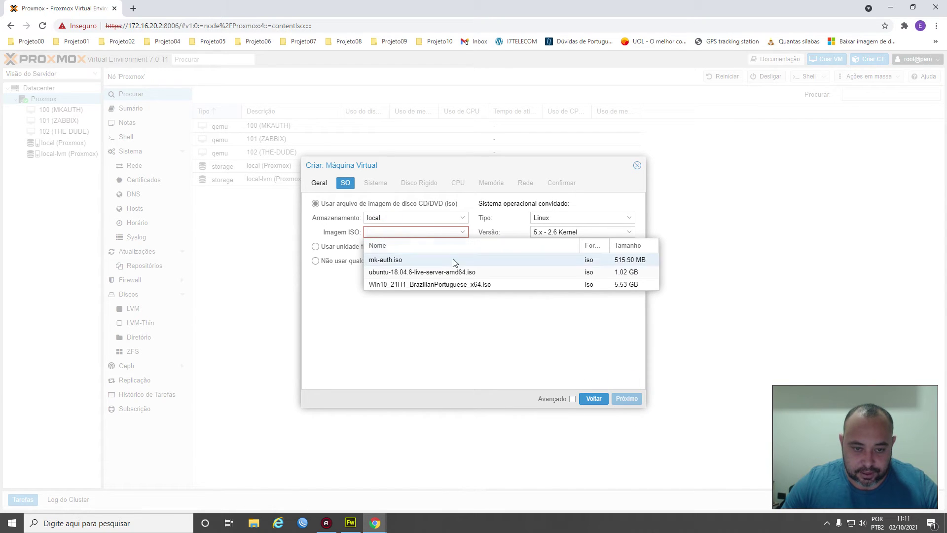
click(399, 272)
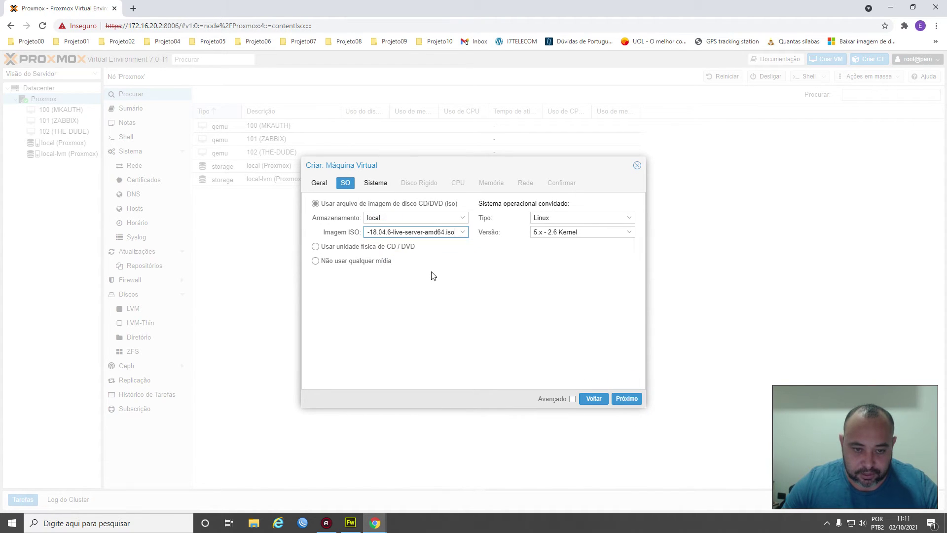
click(626, 398)
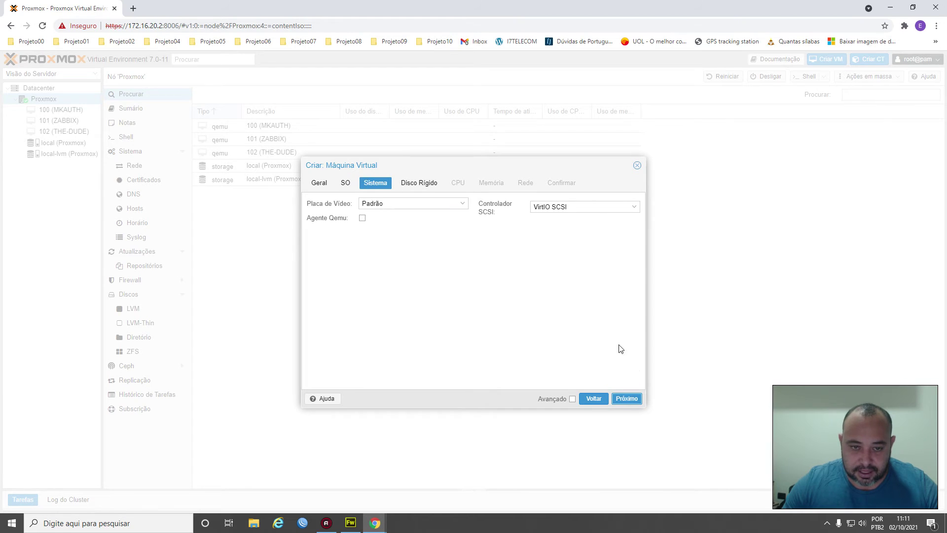
click(626, 398)
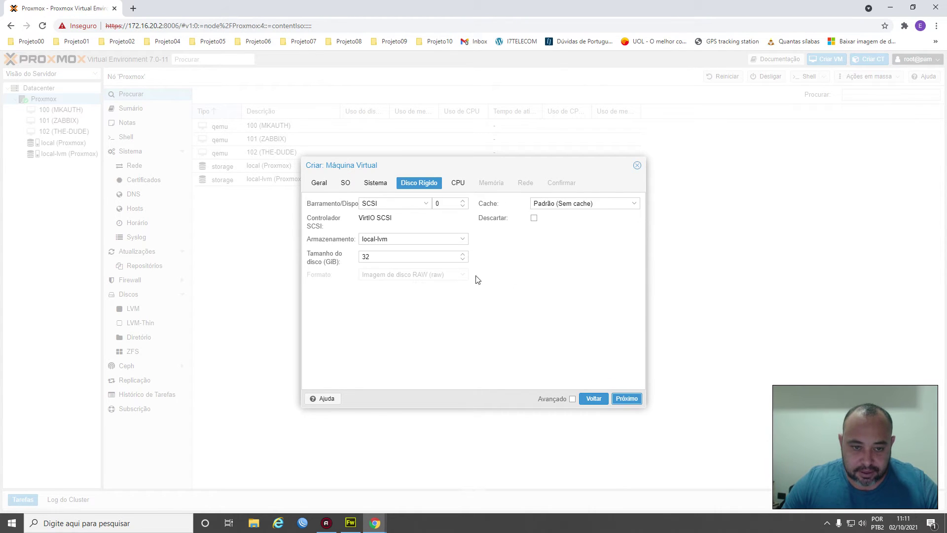
Set the virtual machine's disk size to 50 GiB on local-lvm and keep 1 socket and 1 core for the CPU
double_click(392, 257)
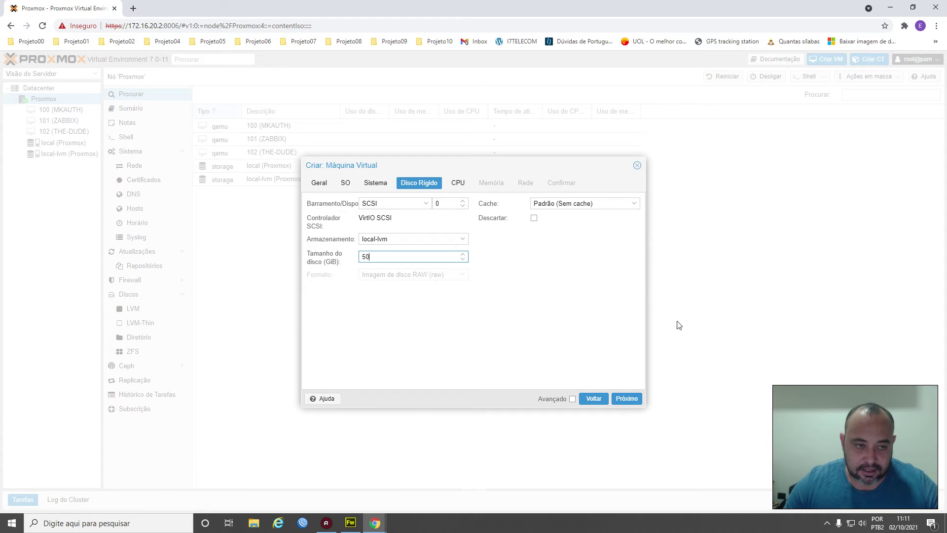
click(627, 399)
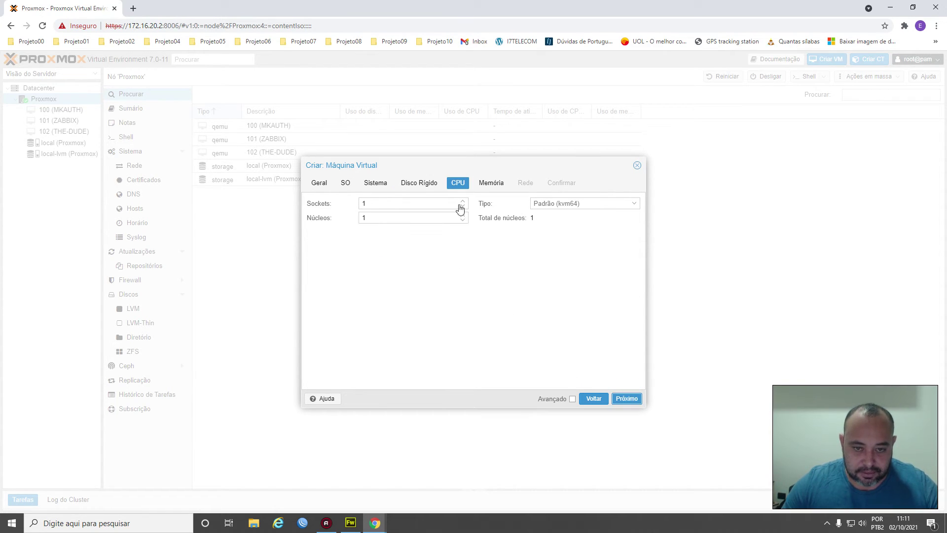
click(625, 398)
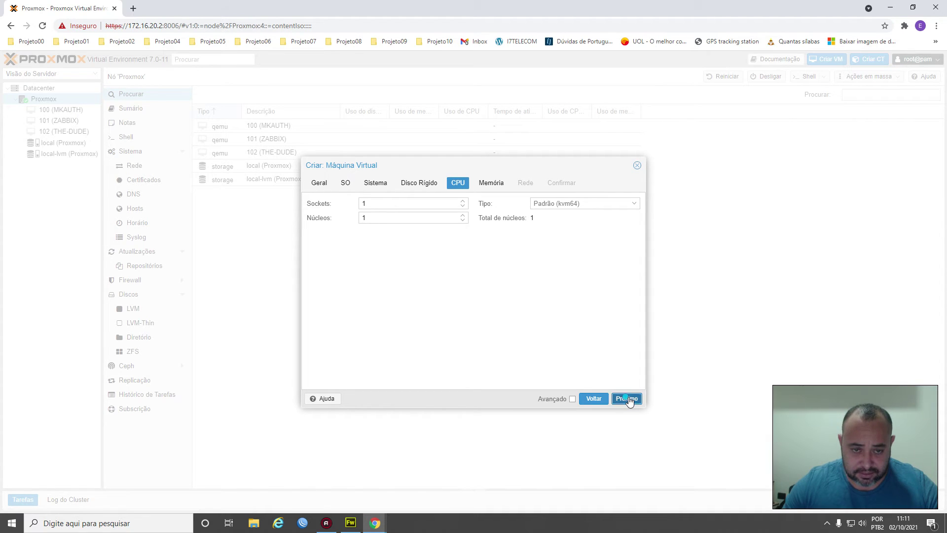
Switch to Calculator and multiply 1024 by 8 to work out the memory size in MiB
double_click(424, 202)
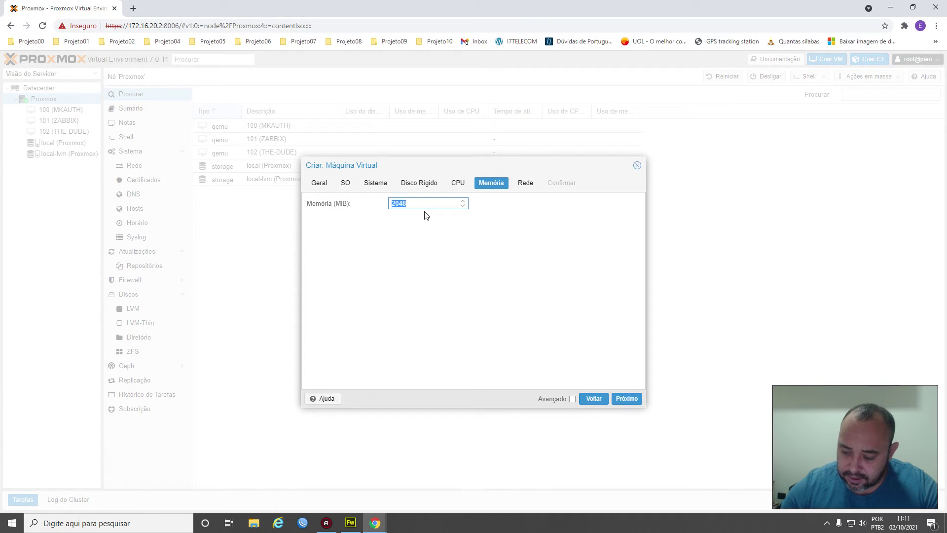
key(XF86Calculator)
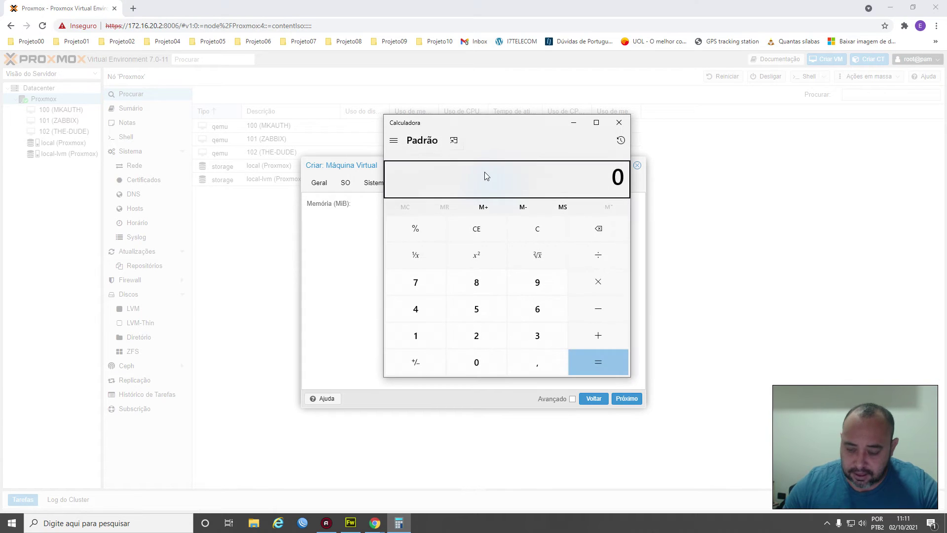
text(1024*8)
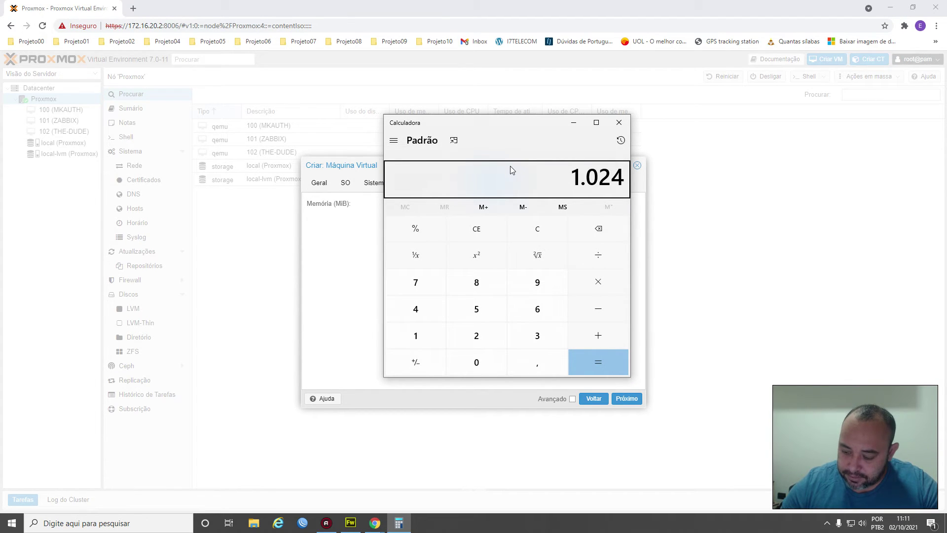
key(Return)
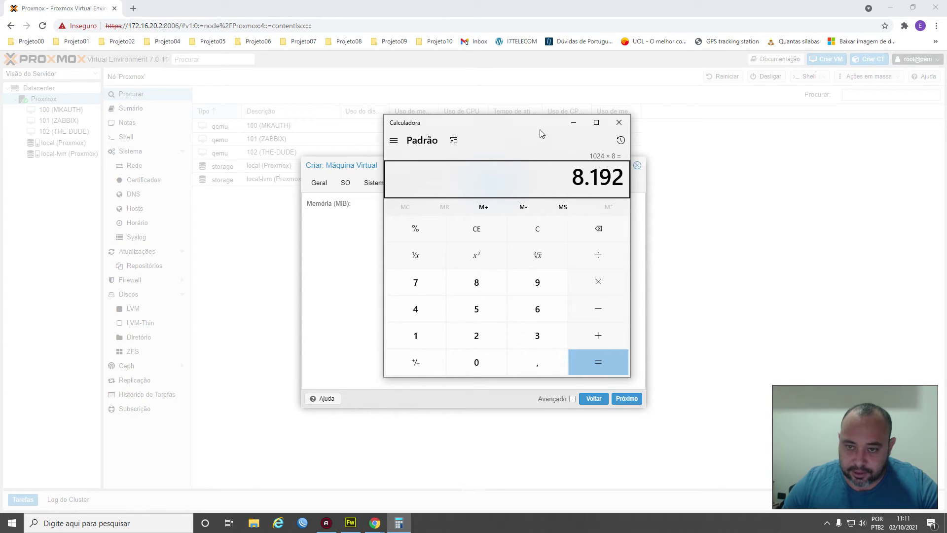
click(574, 122)
Set the new virtual machine's memory to 8192 MiB
click(418, 200)
double_click(417, 200)
text(8192)
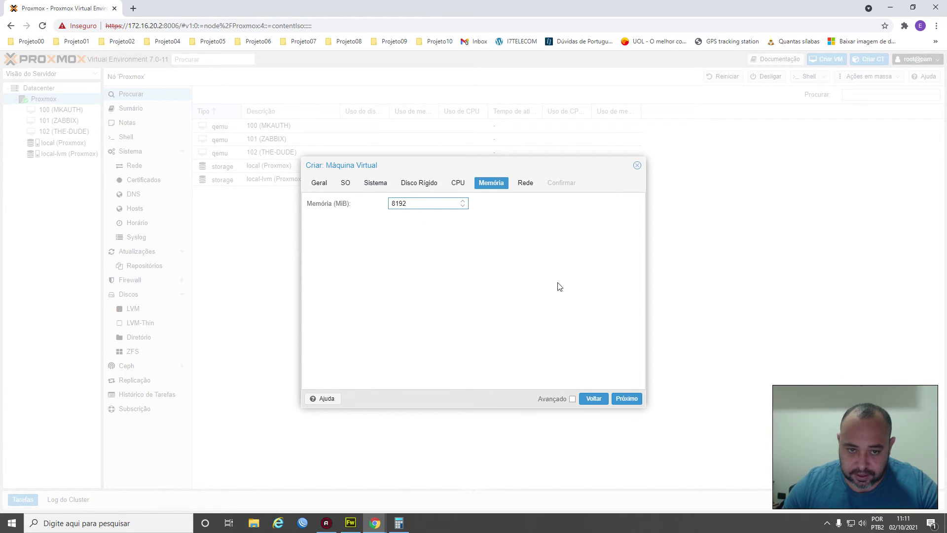
click(626, 398)
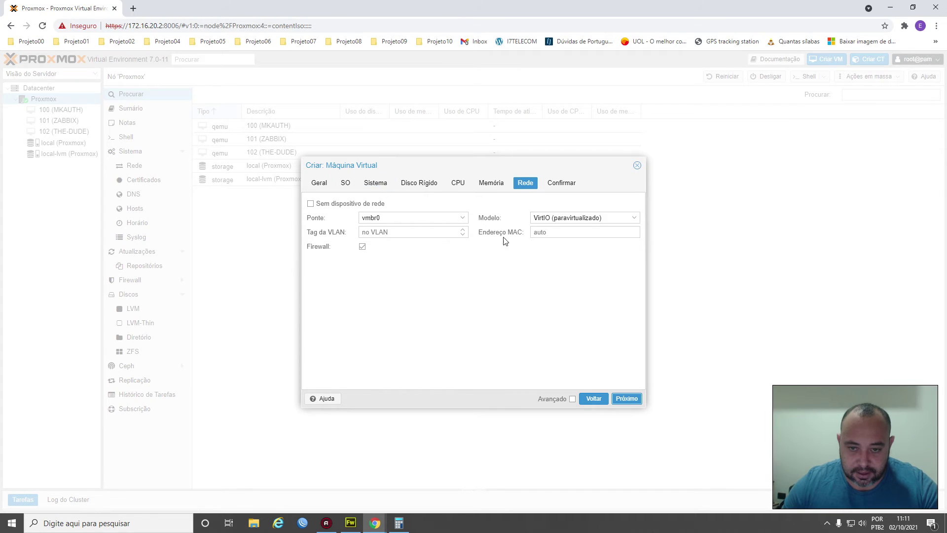
Create the virtual machine with the default vmbr0 network settings and display the summary of VM 103 (UBUNTU)
click(626, 398)
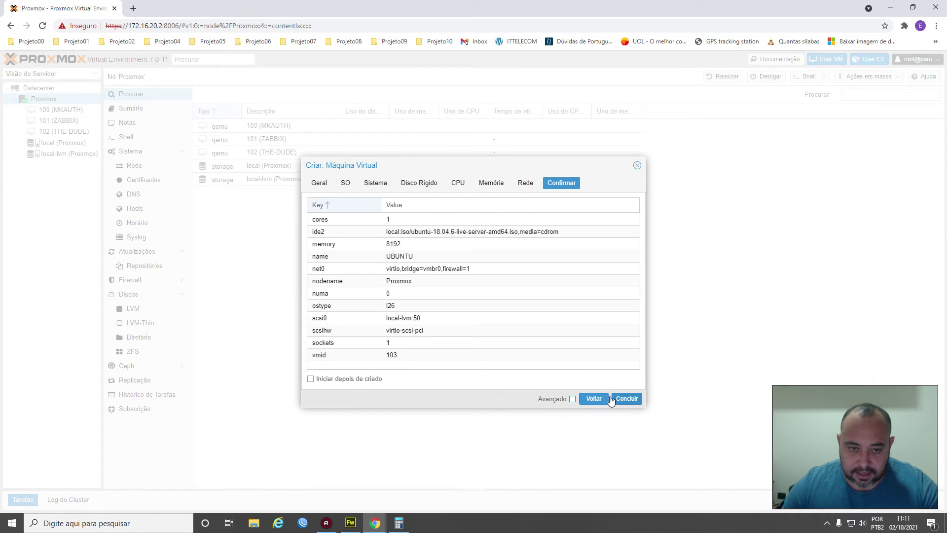
click(627, 400)
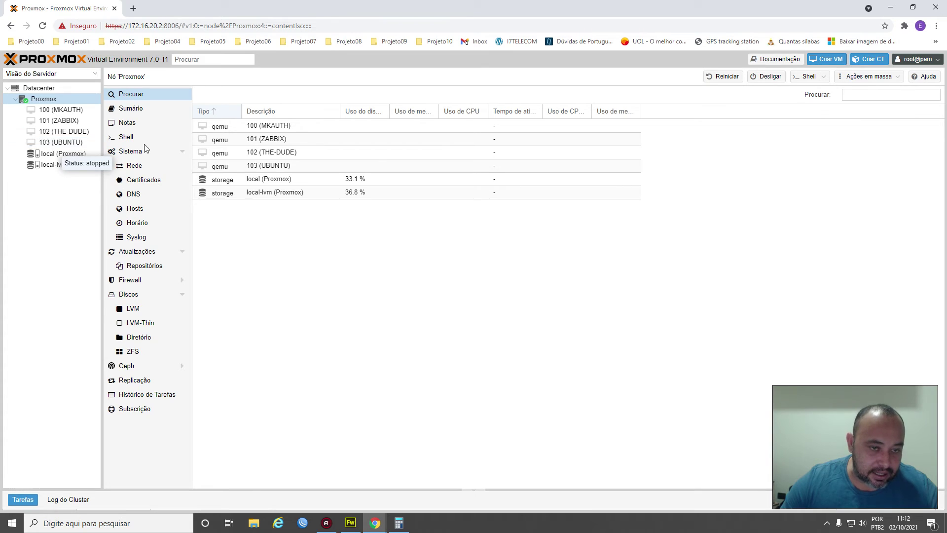
click(59, 142)
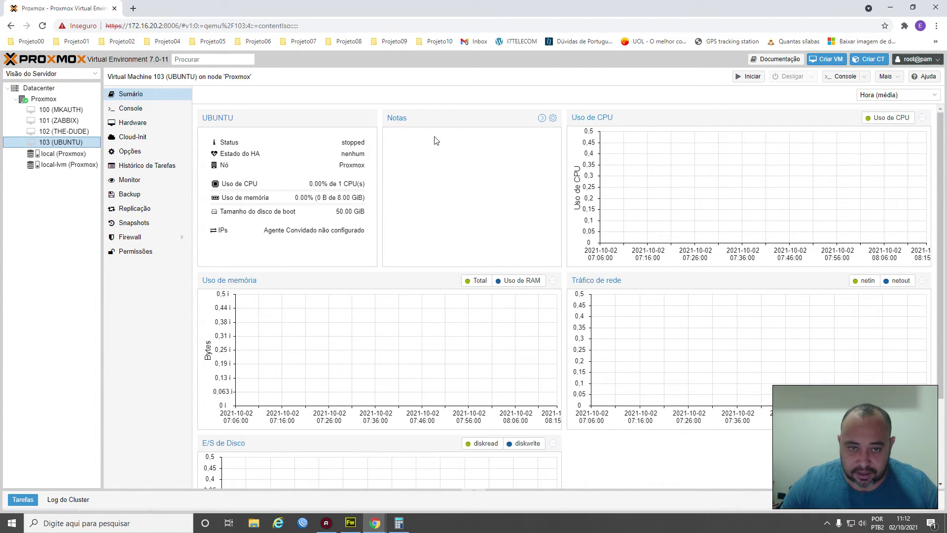
Collapse and expand the notes of VM 103 (UBUNTU), and view its notes editor without adding any text
right_click(444, 154)
click(452, 146)
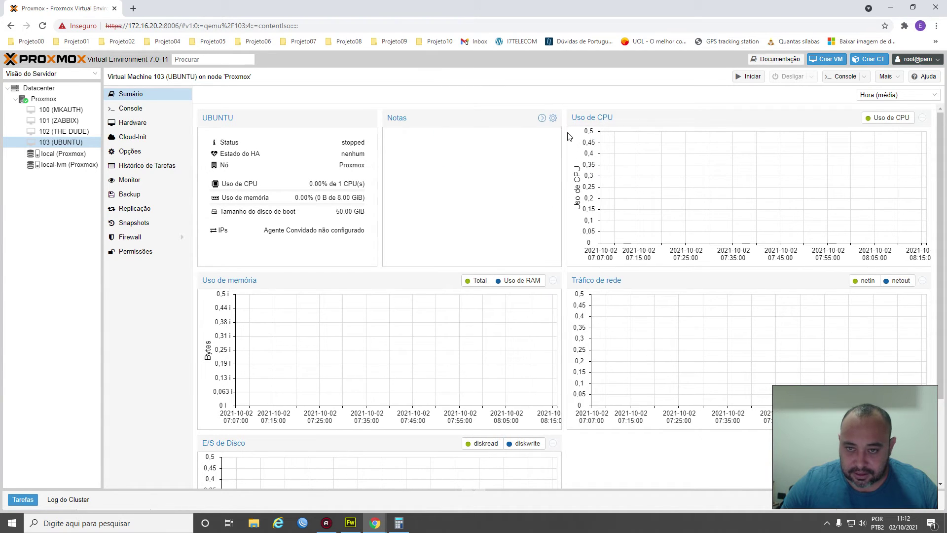
click(542, 117)
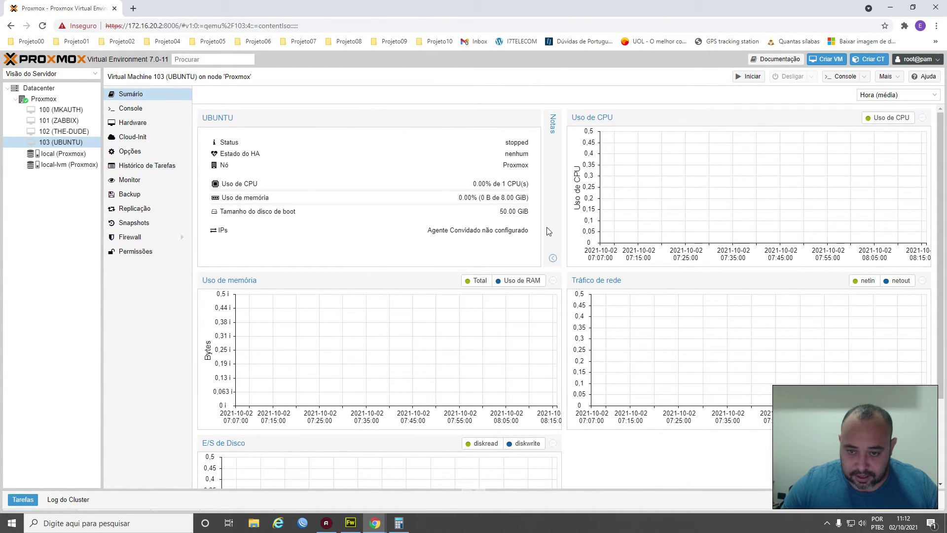
click(553, 122)
click(553, 121)
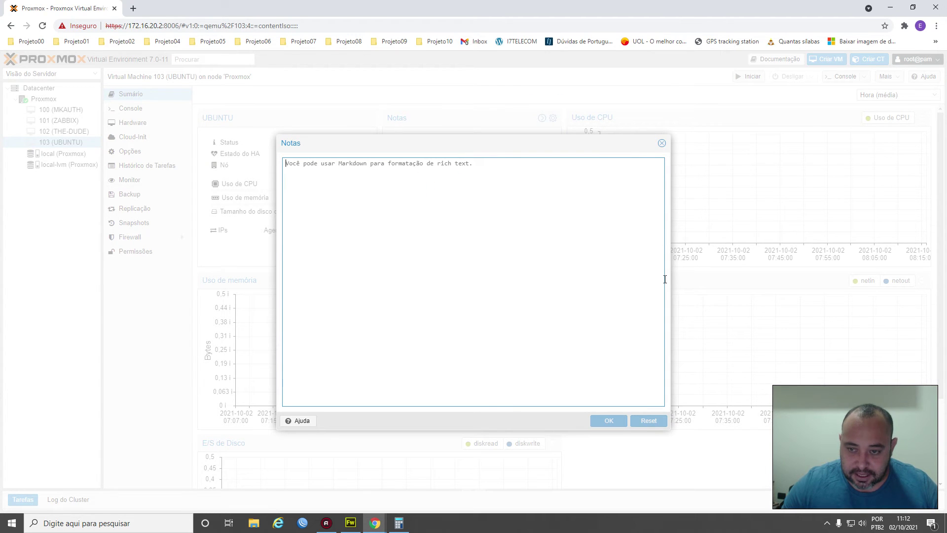
click(662, 143)
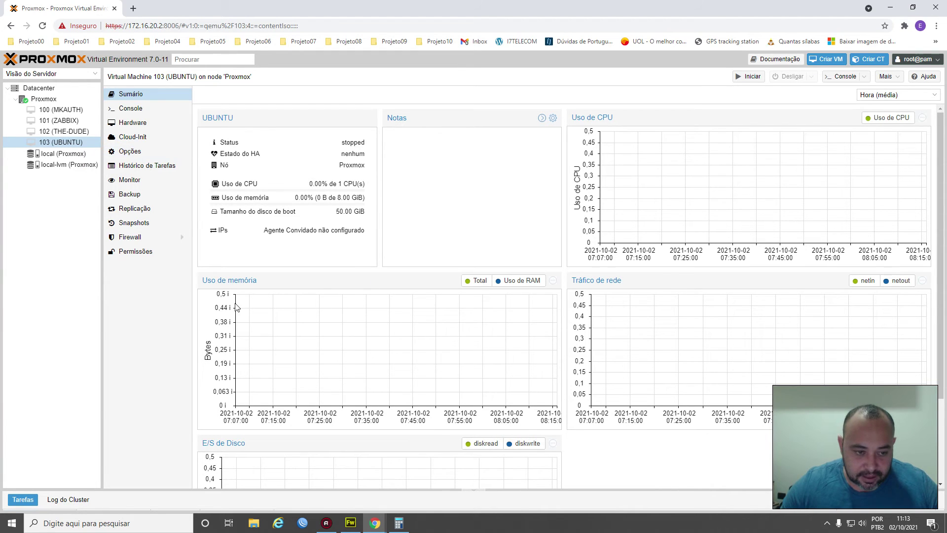
Look over the CPU, memory, network traffic and disk I/O graphs in the summary of VM 103 (UBUNTU)
scroll(384, 318, down, 2)
scroll(459, 323, up, 2)
scroll(566, 337, down, 1)
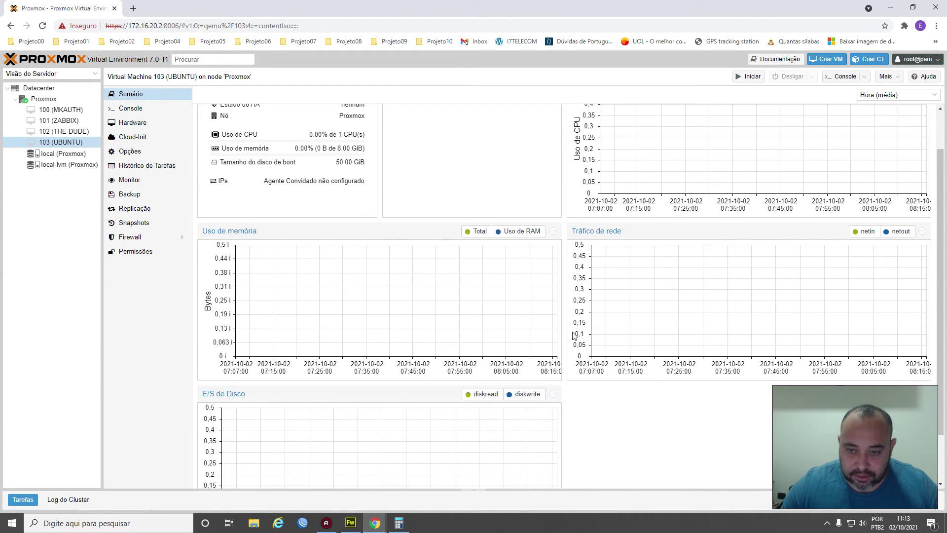
scroll(610, 330, up, 1)
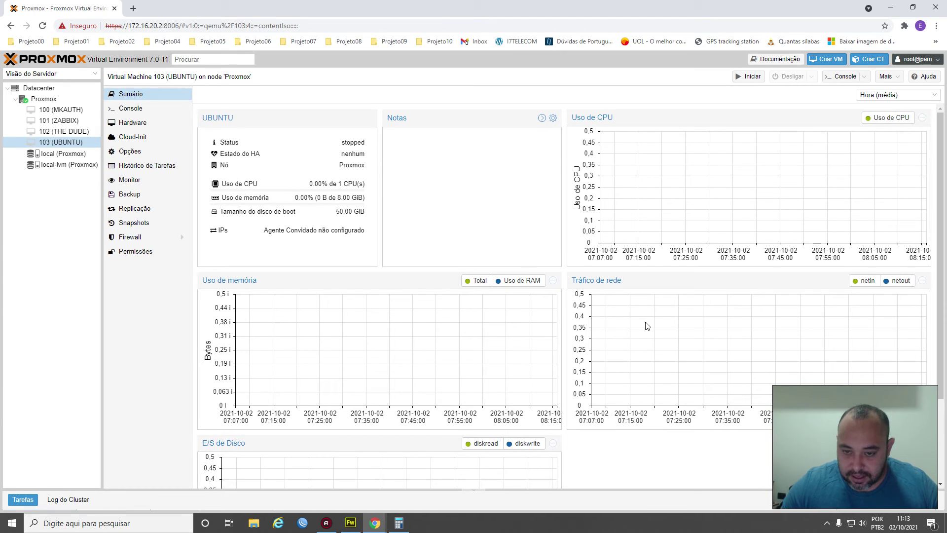
scroll(742, 362, down, 2)
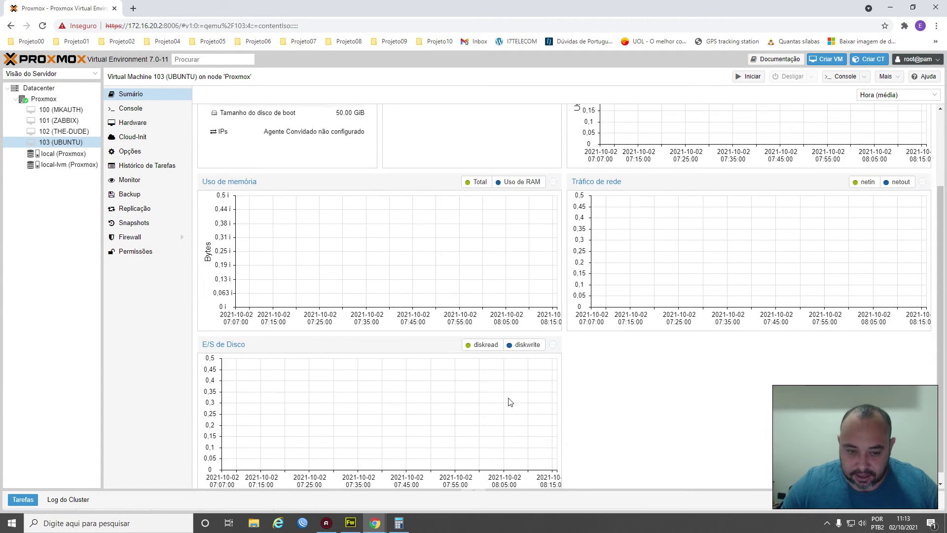
scroll(344, 438, up, 2)
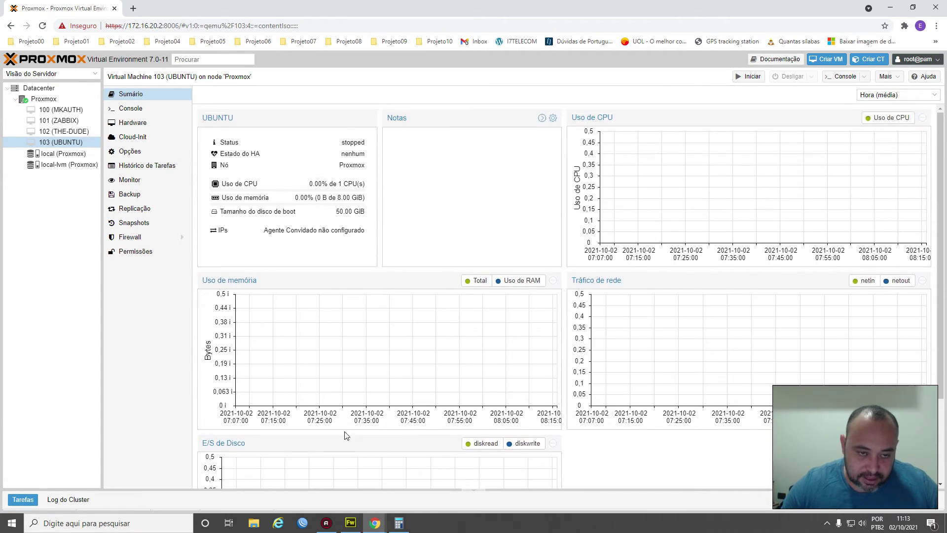
Examine the console and the hardware configuration of VM 103 (UBUNTU)
click(129, 110)
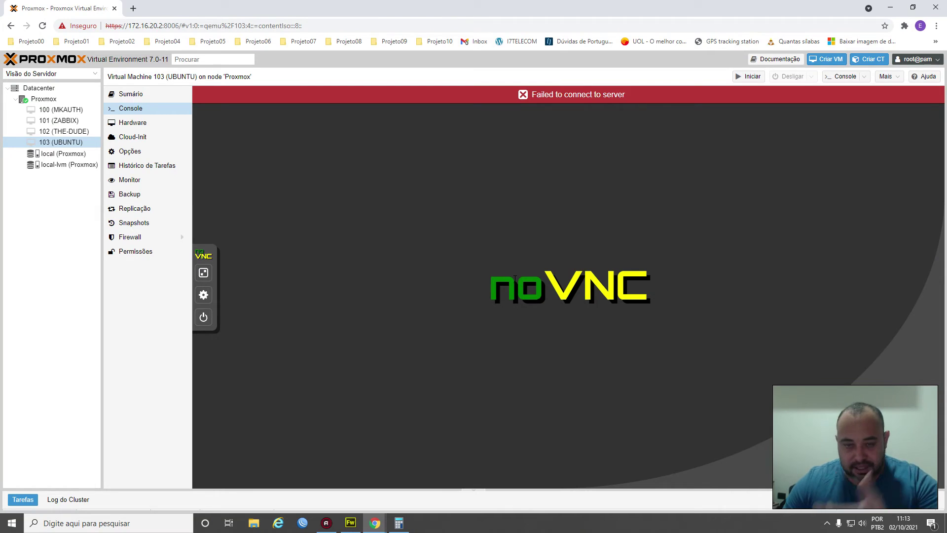
click(132, 122)
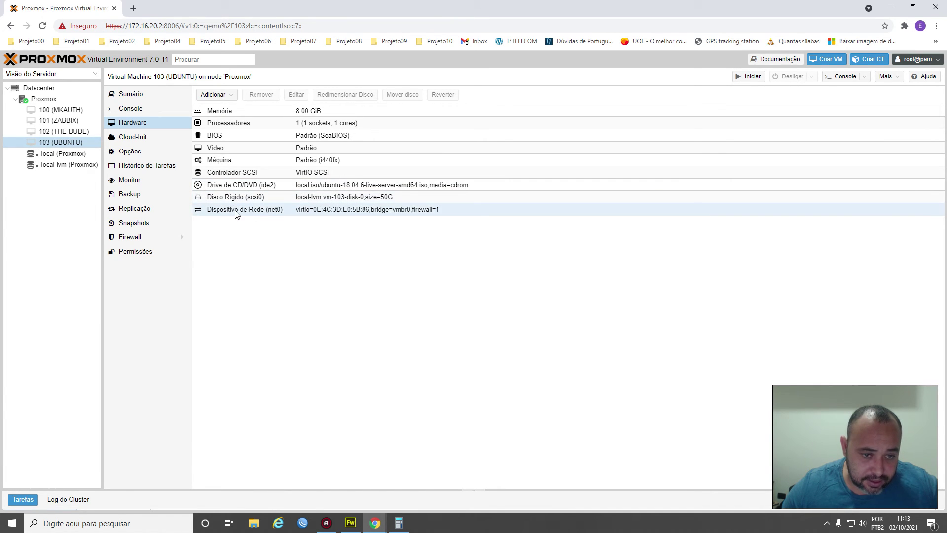
click(131, 96)
click(134, 111)
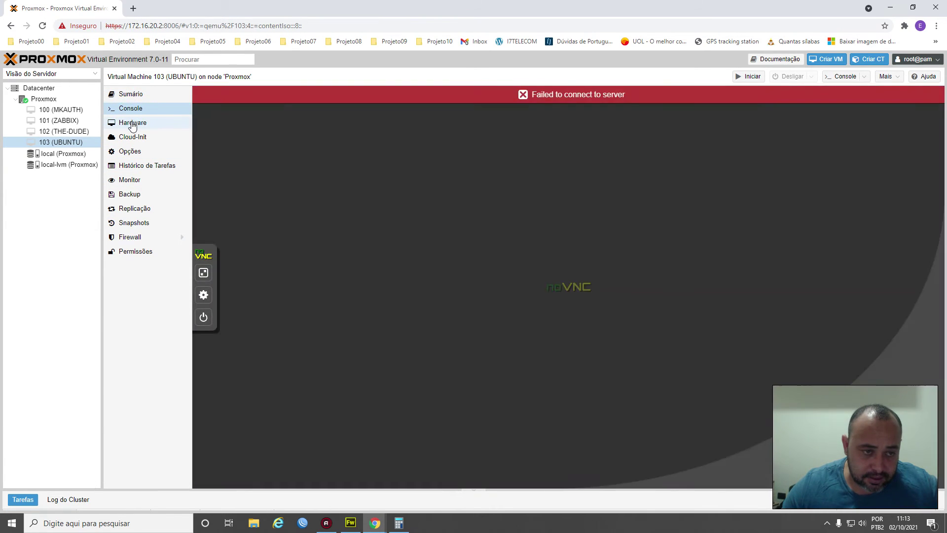
click(133, 123)
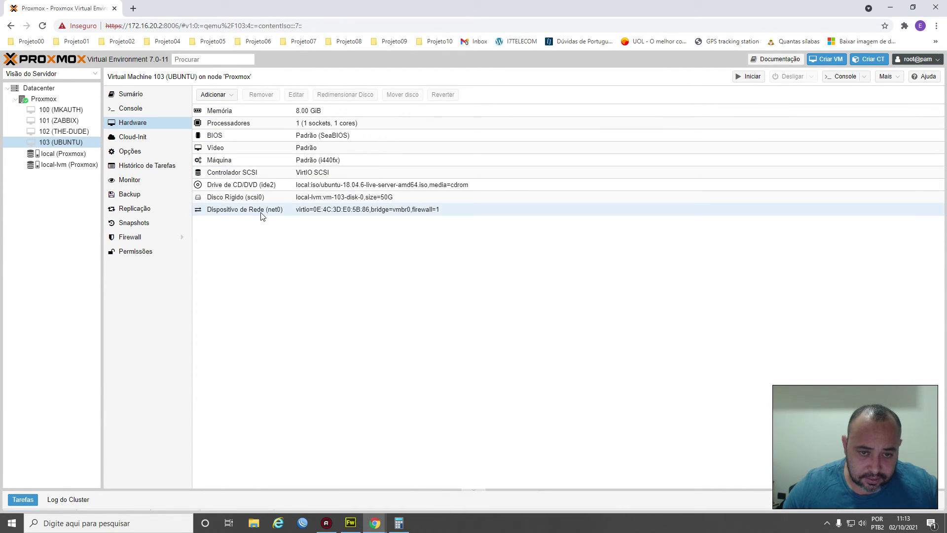
View the Cloud-Init settings of VM 103 (UBUNTU), and inspect the name setting in its options without editing it
click(132, 138)
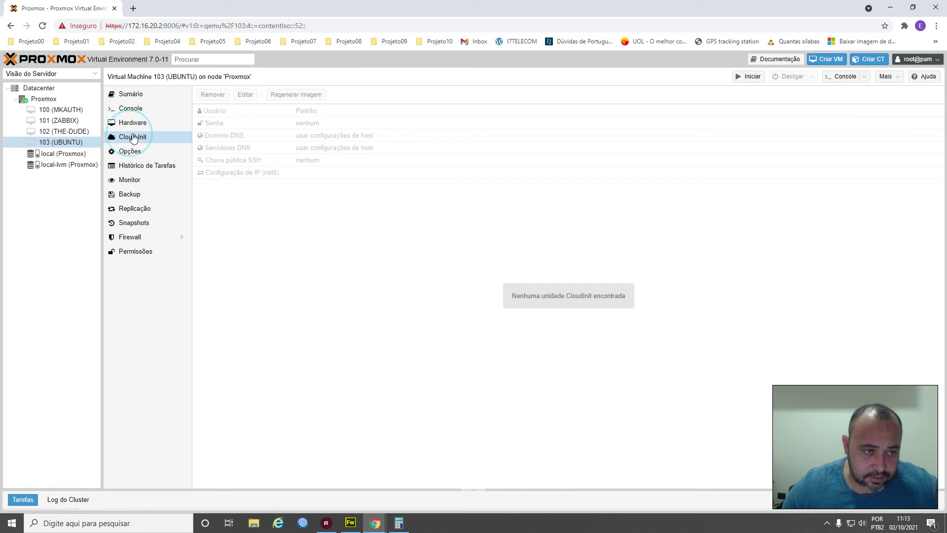
click(138, 151)
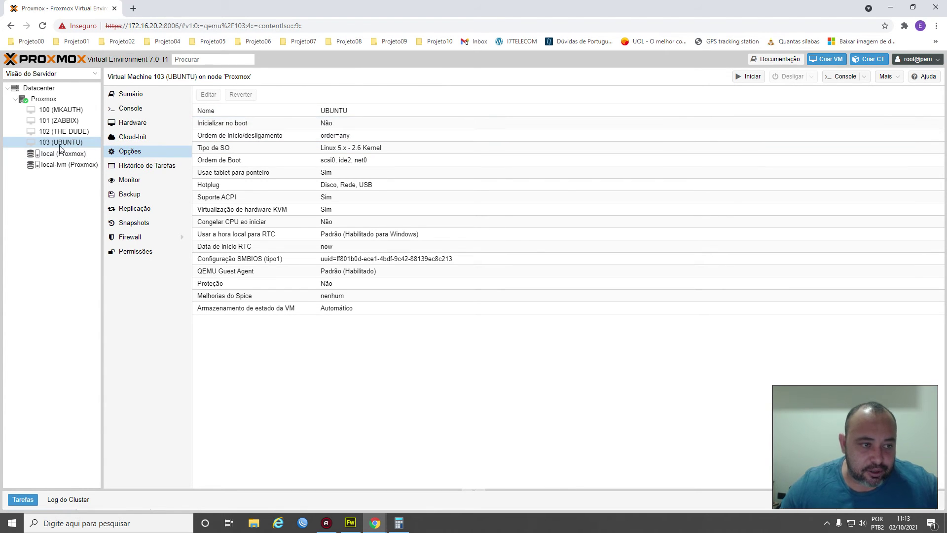
double_click(343, 111)
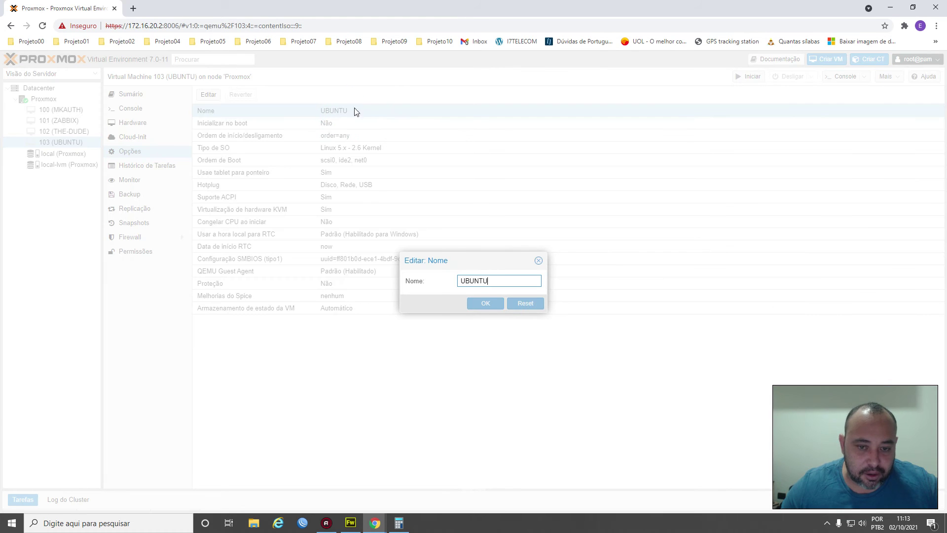
drag(491, 282, 452, 280)
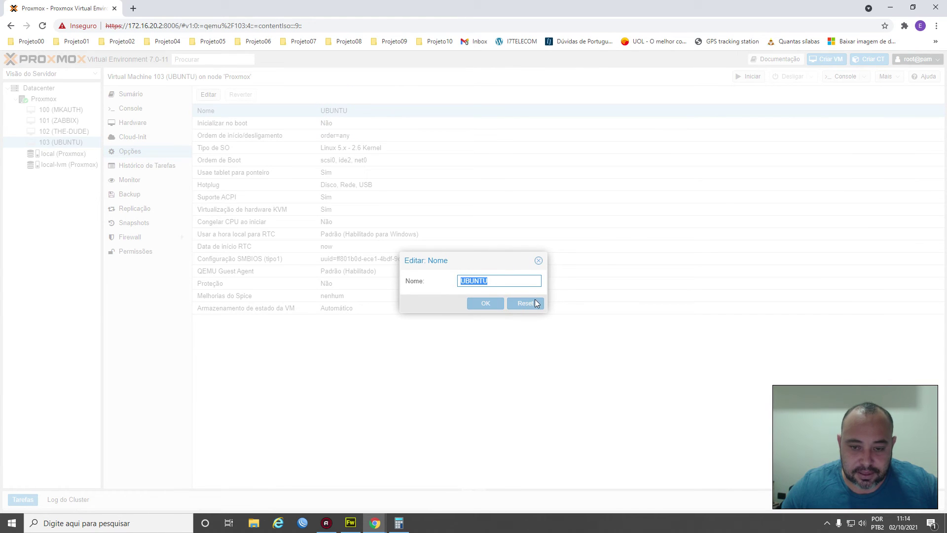
click(539, 261)
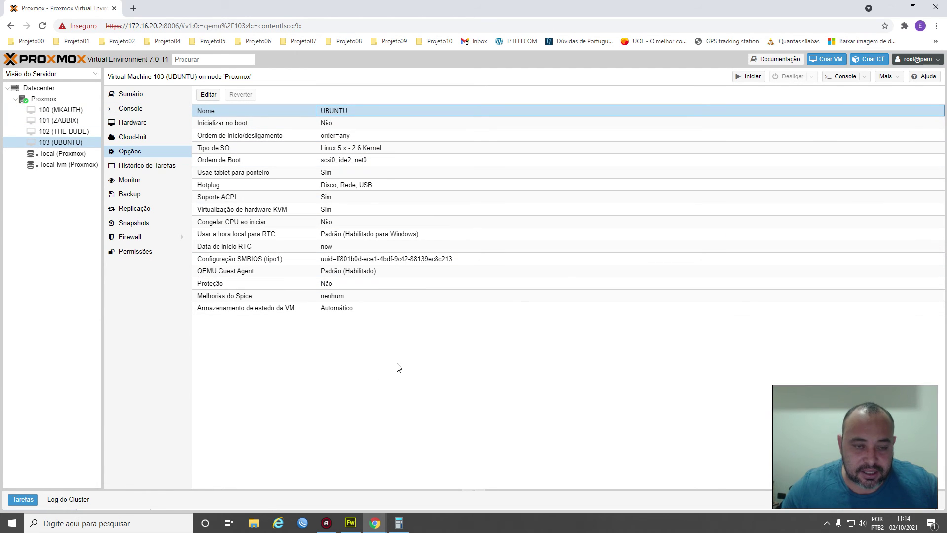
Inspect the start-at-boot (Inicializar no boot) option of VM 103 (UBUNTU) and close its editor without enabling the option
double_click(331, 127)
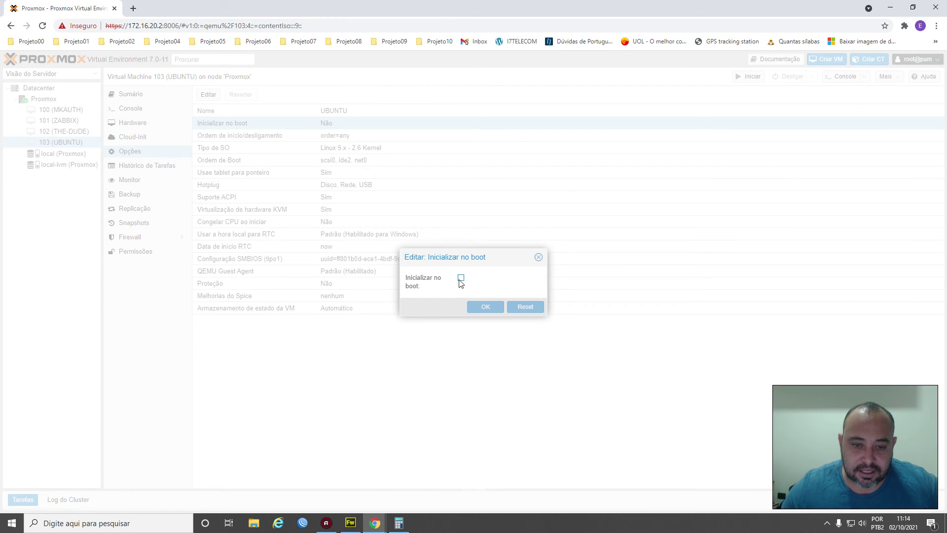
click(538, 257)
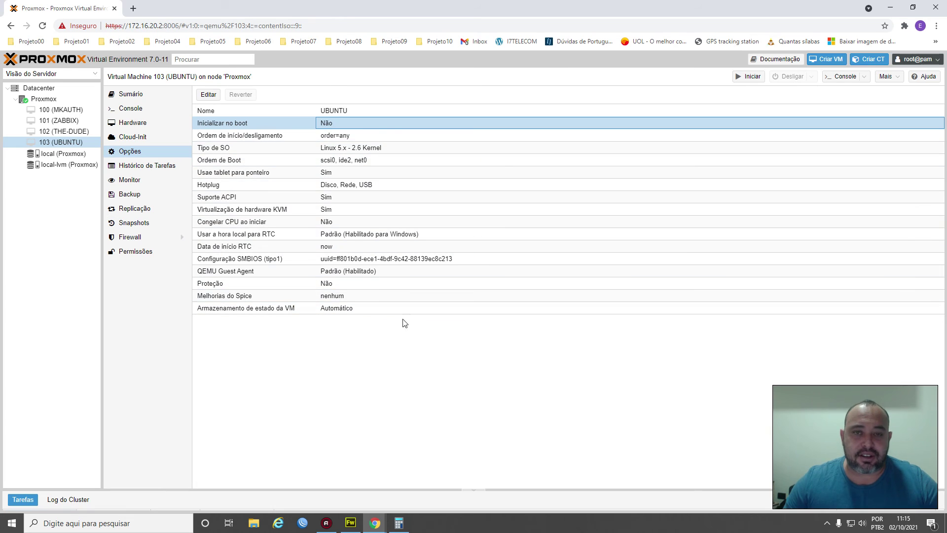
double_click(332, 124)
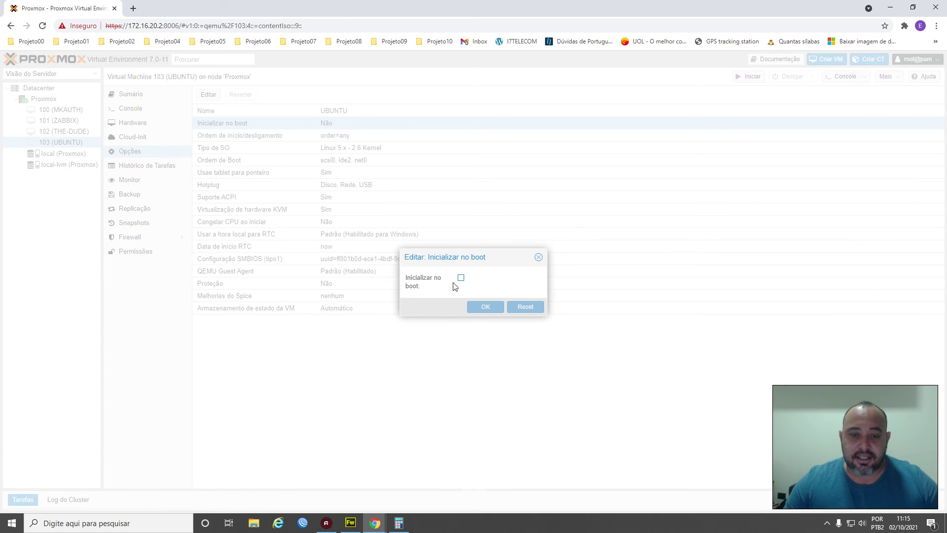
click(538, 258)
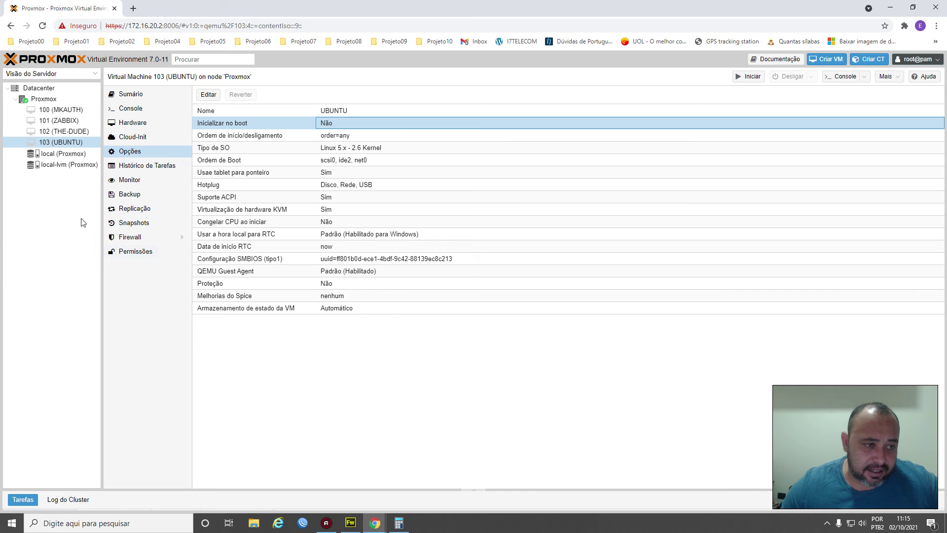
click(56, 205)
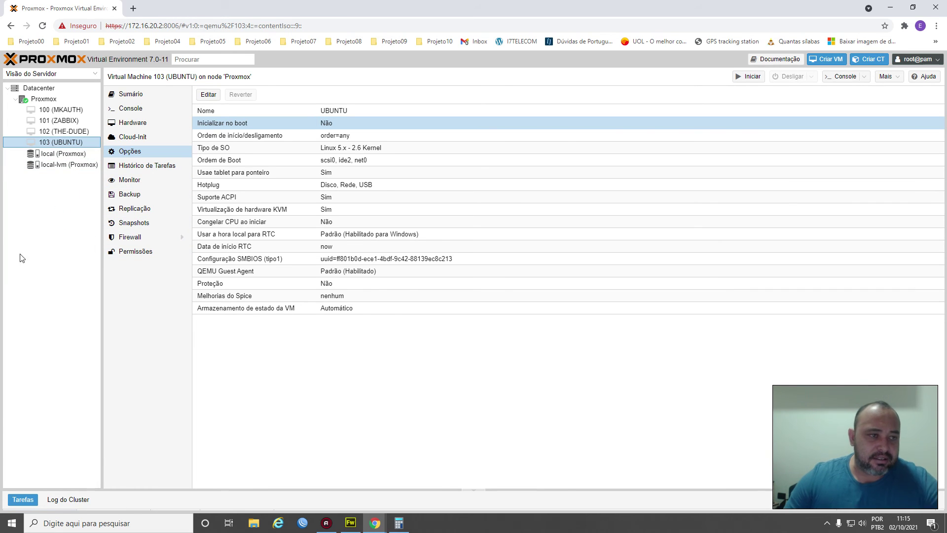